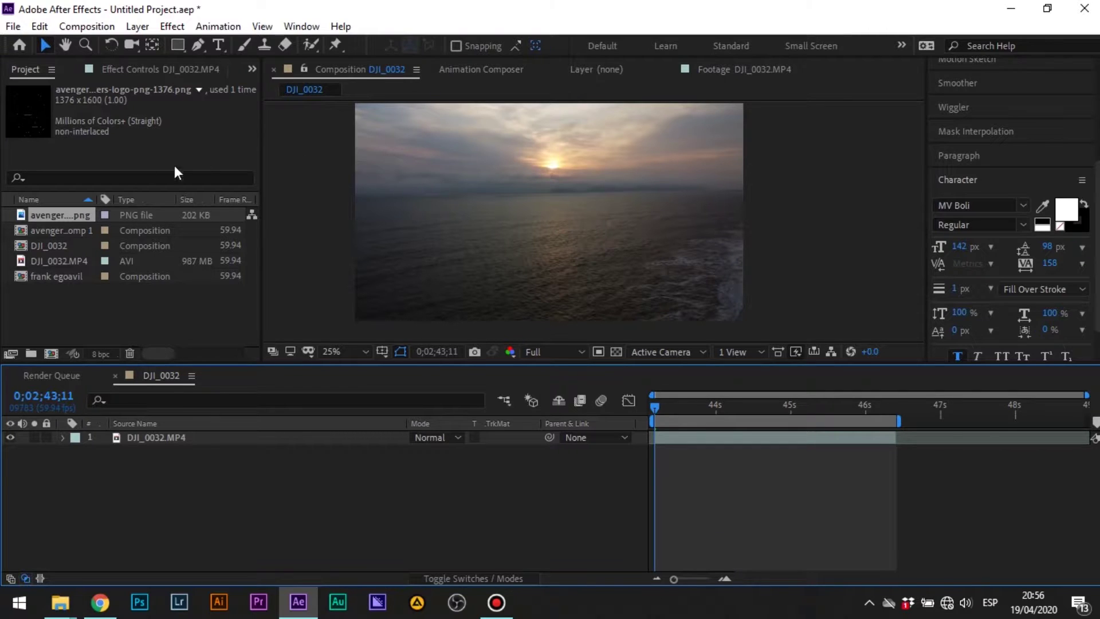
Import the Avengers logo PNG into the project
left_click(63, 213)
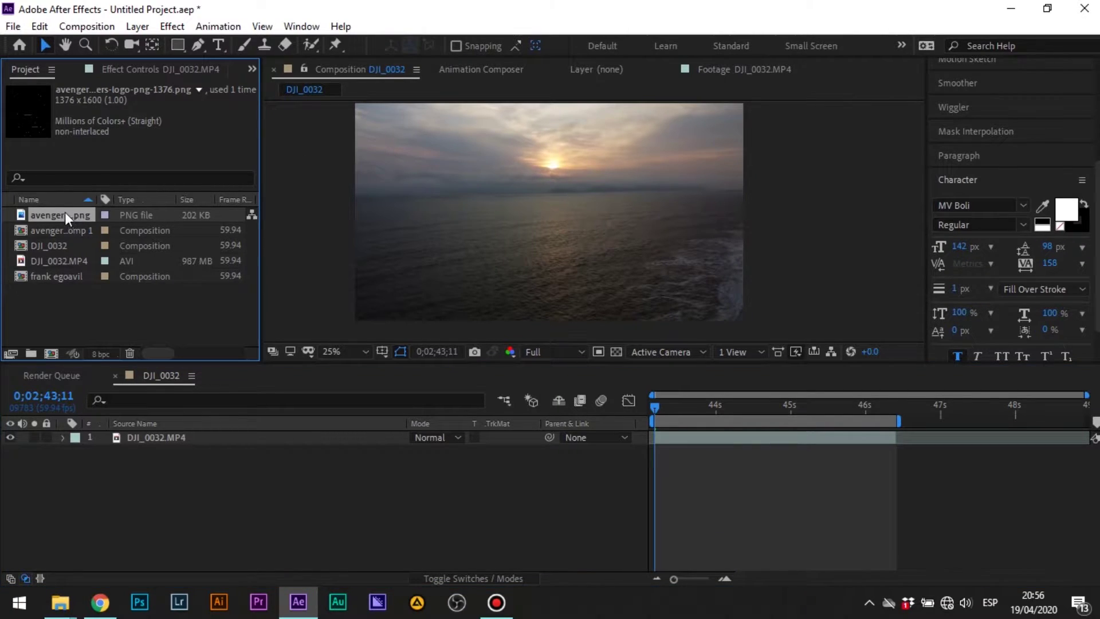
Add the Avengers logo to the DJI_0032 composition above the drone footage
left_click(213, 435)
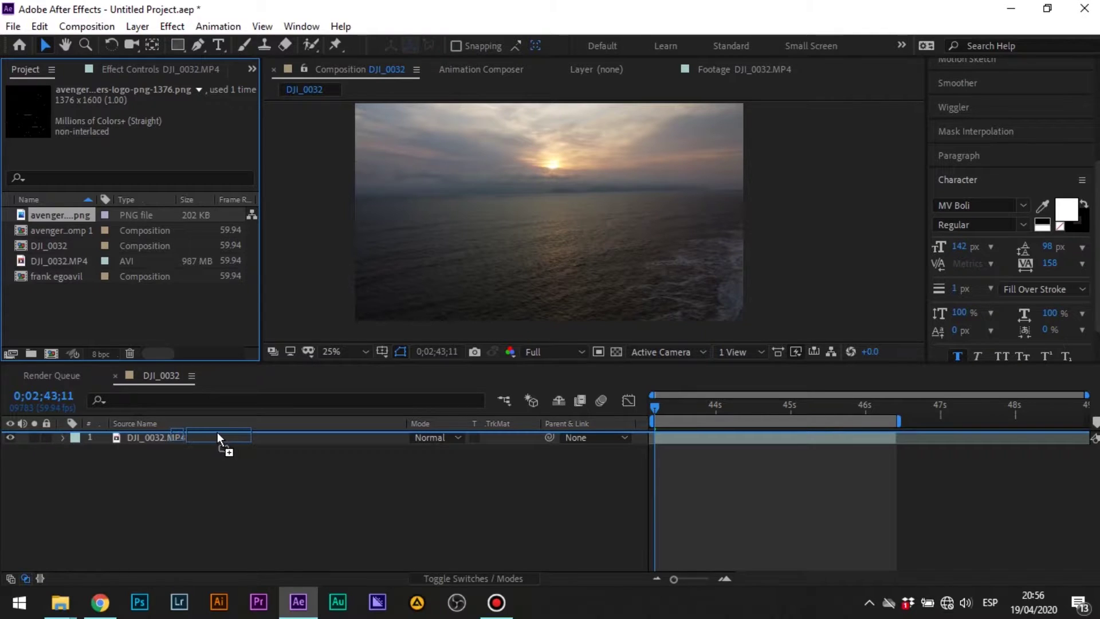
key("Return")
left_click(318, 523)
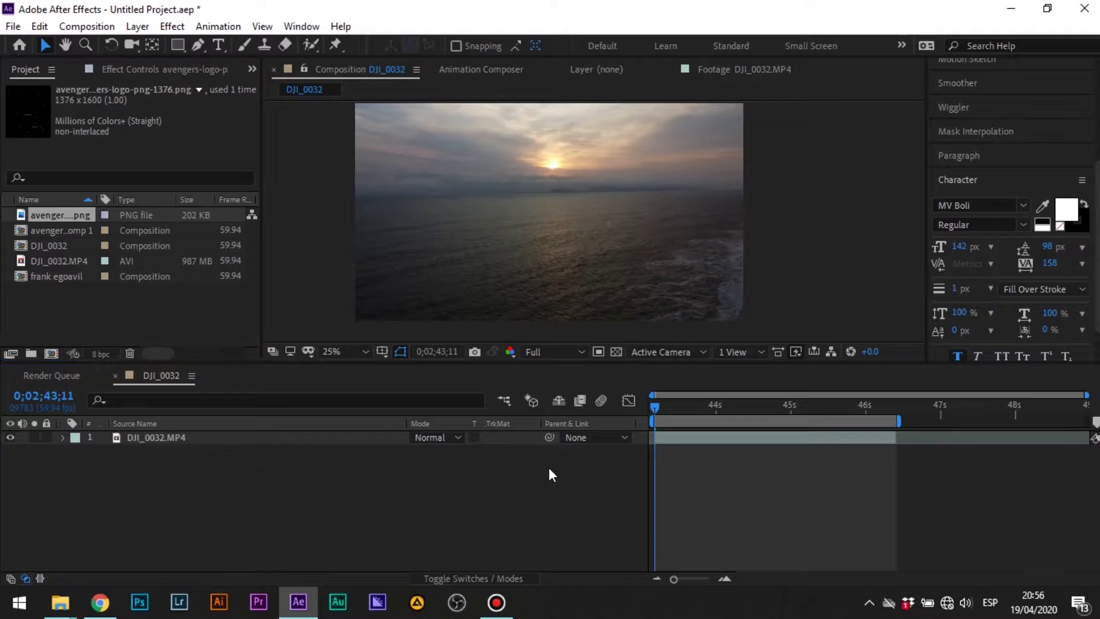
key("ctrl+slash")
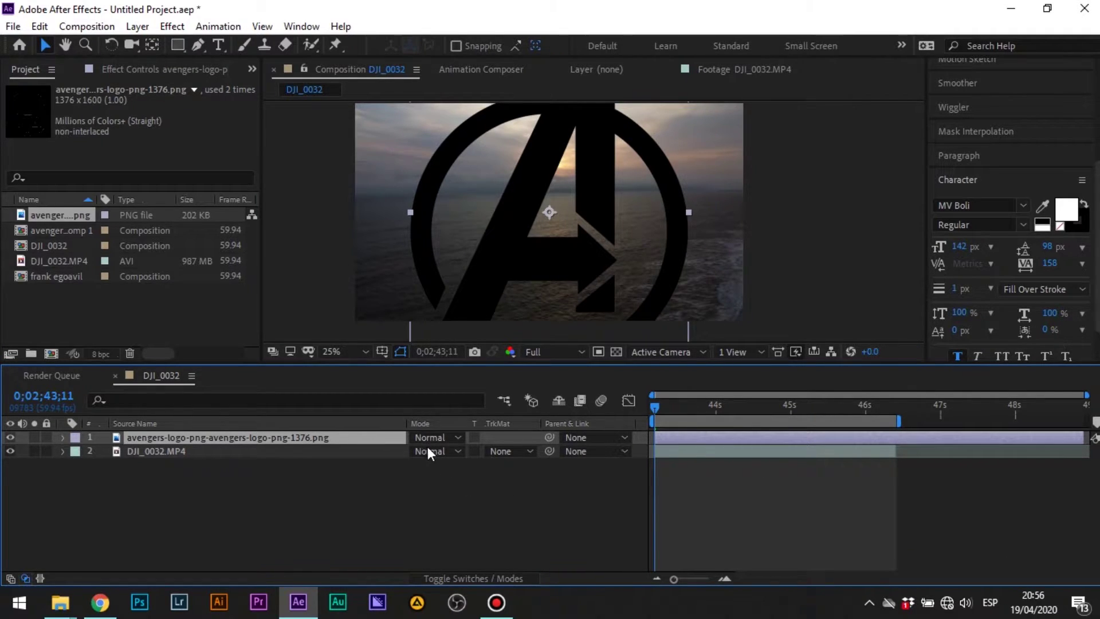
Scale the logo layer to 47% and make it a 3D layer
key("s")
left_click_drag(434, 451, 408, 450)
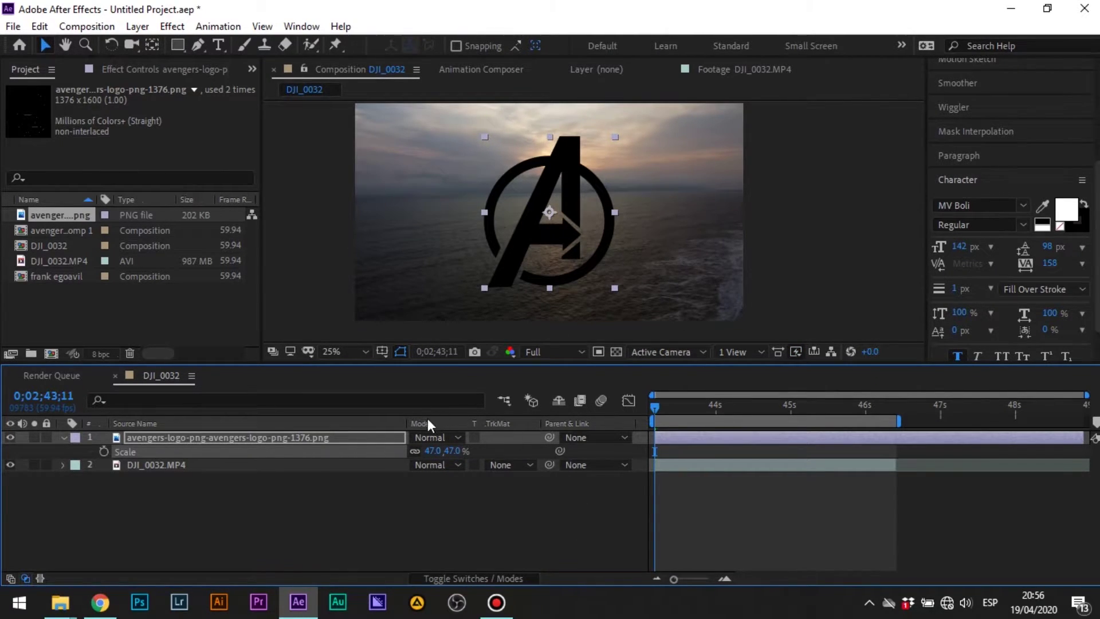
key("F4")
left_click(500, 438)
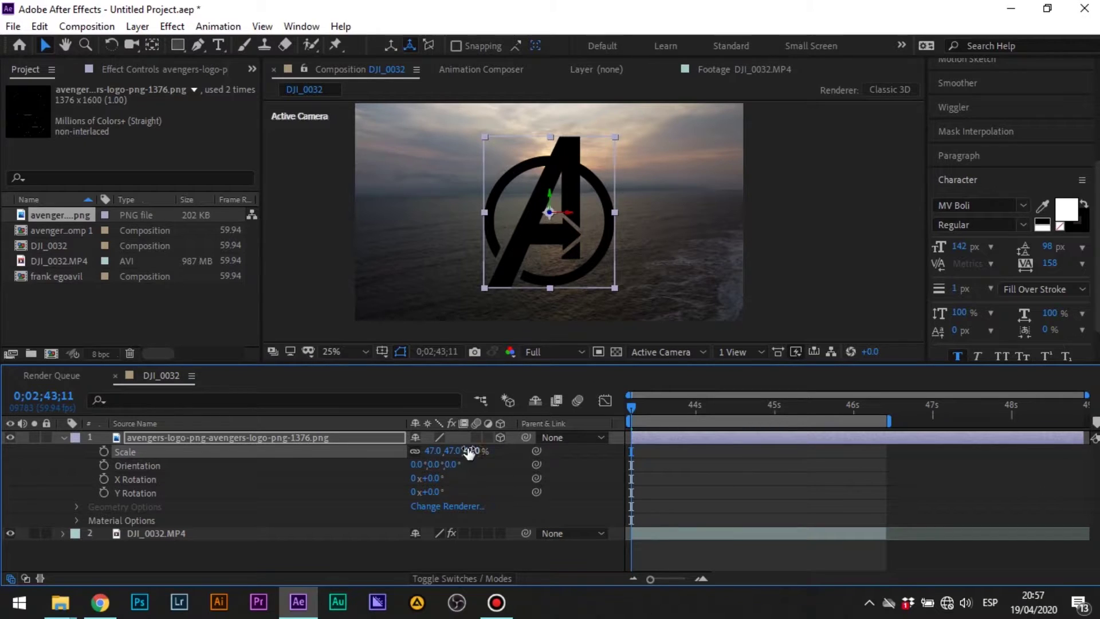
Tilt the logo back to orientation 299°, 358°, 2° so it lies along the sea
key("r")
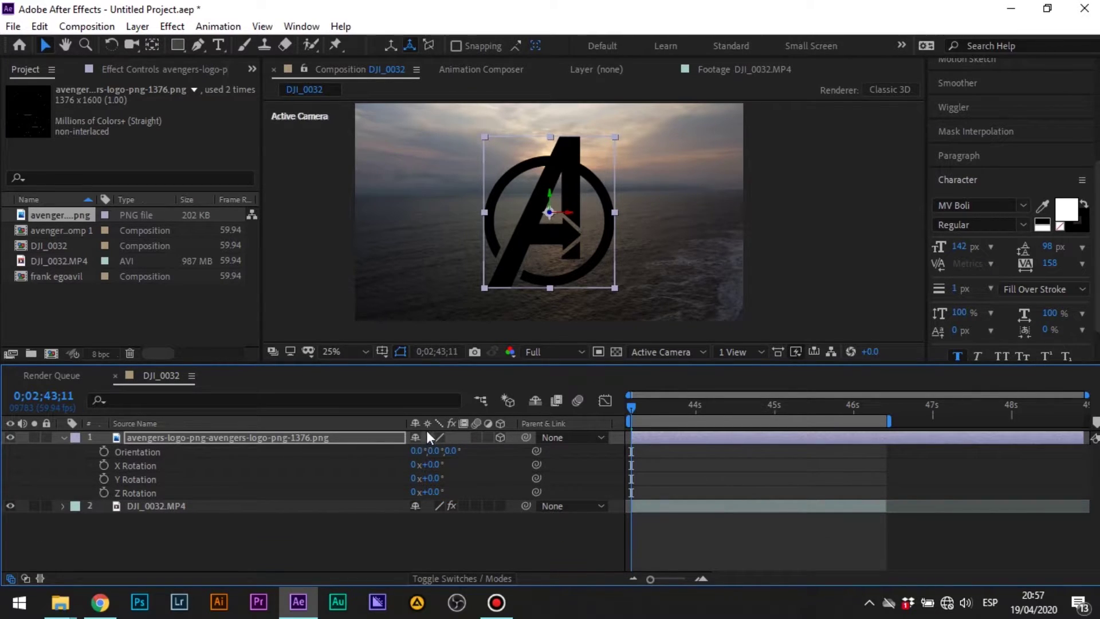
left_click_drag(436, 454, 372, 454)
left_click_drag(470, 452, 421, 451)
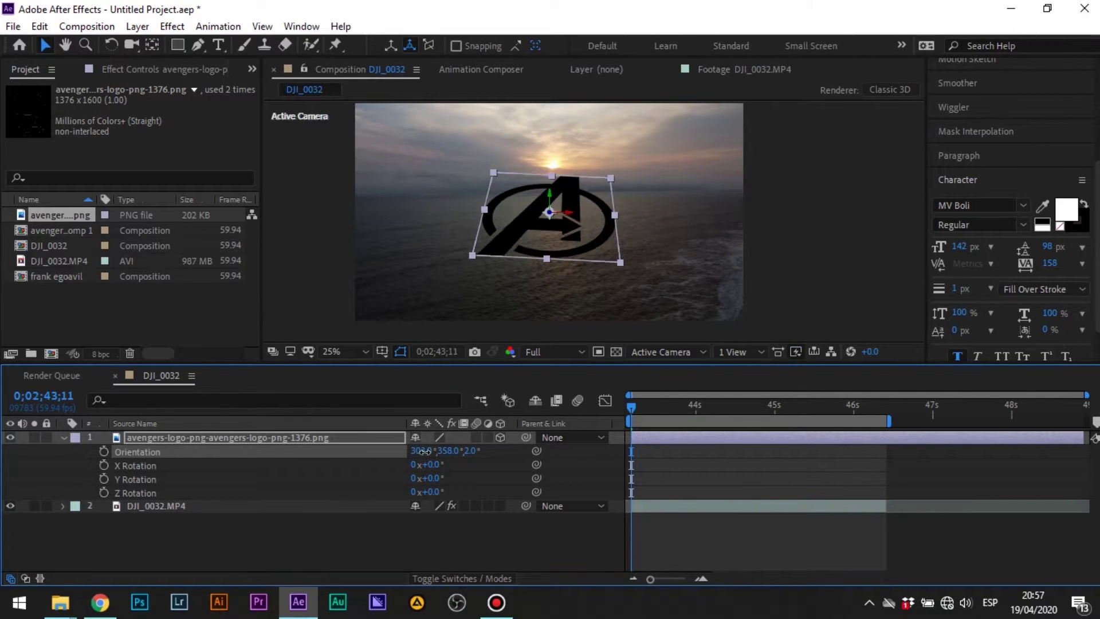
Reposition the logo lower in the frame over the ocean
left_click_drag(593, 225, 592, 266)
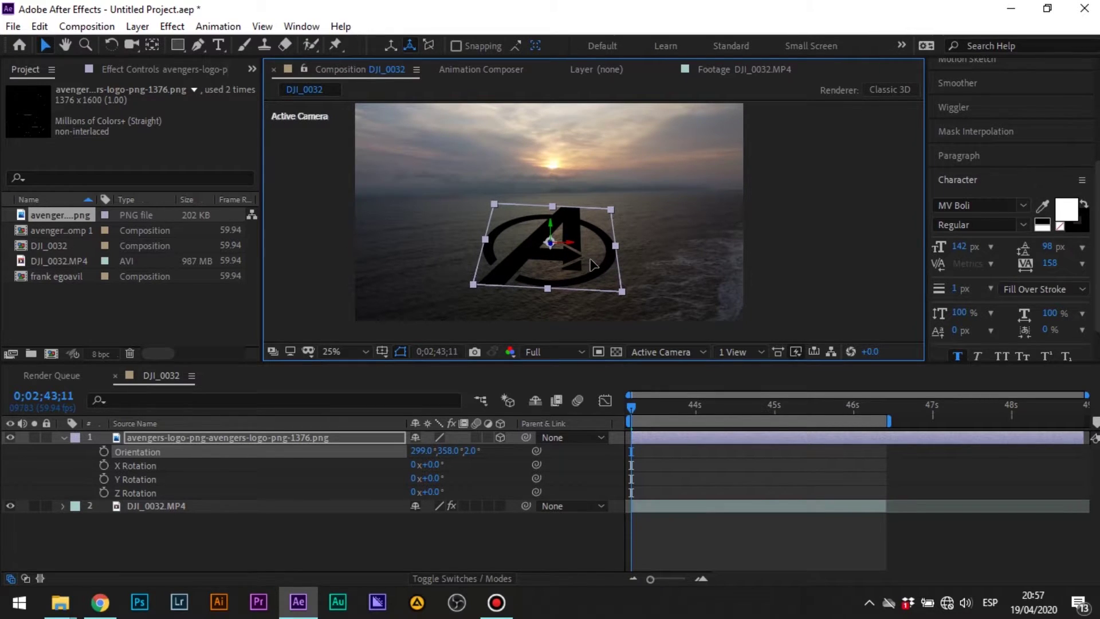
left_click(673, 462)
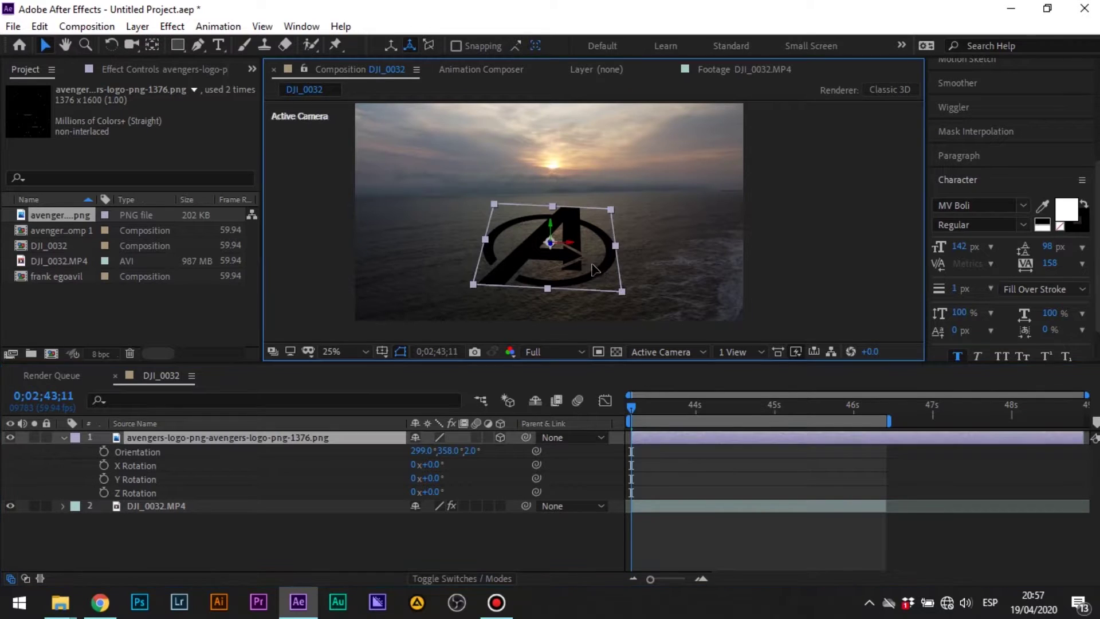
left_click_drag(601, 274, 599, 271)
left_click(697, 470)
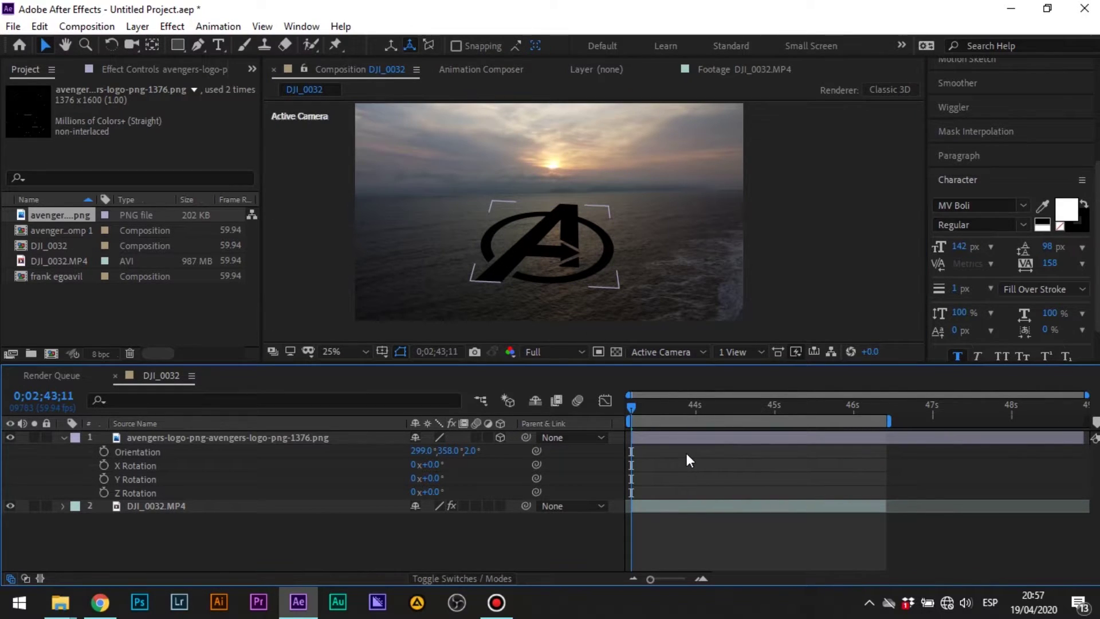
left_click(500, 576)
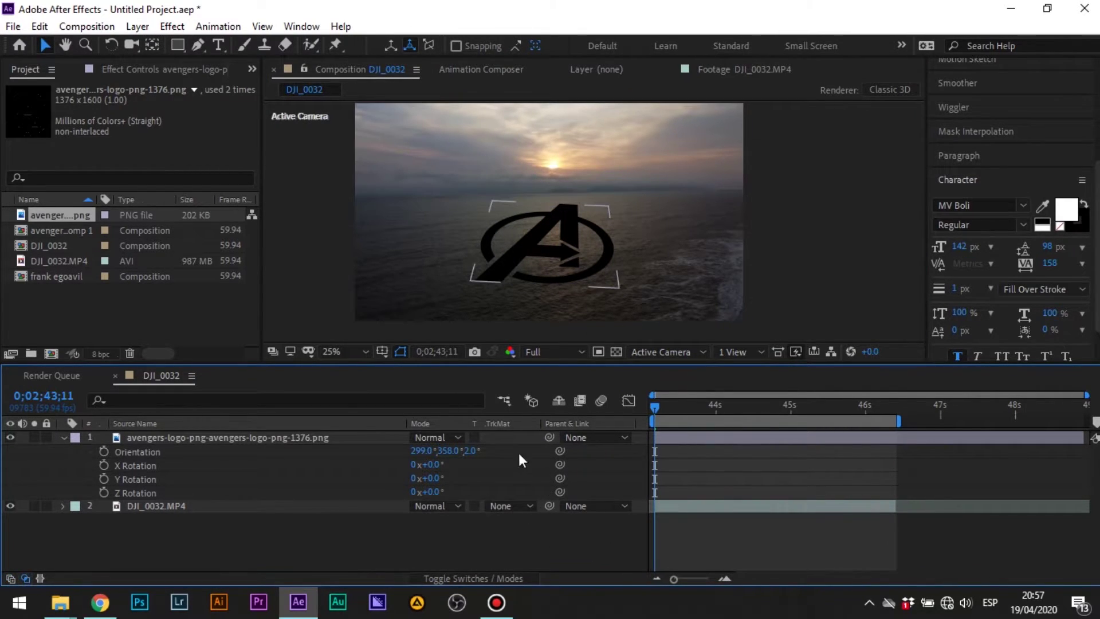
Set the logo layer to Overlay blending at 50% opacity
left_click(441, 437)
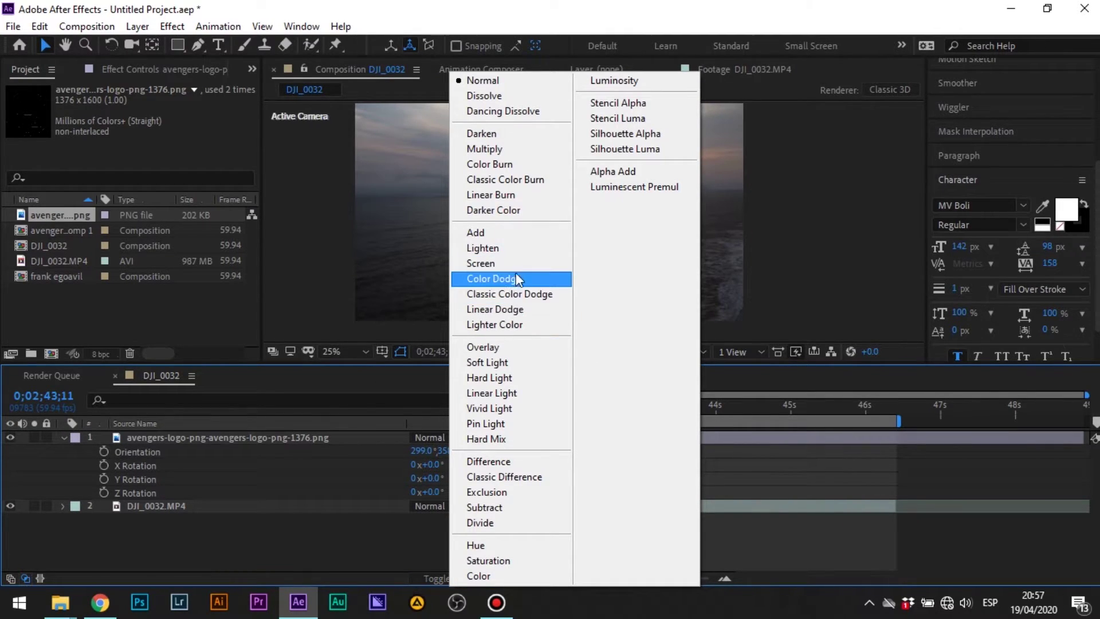
left_click(483, 346)
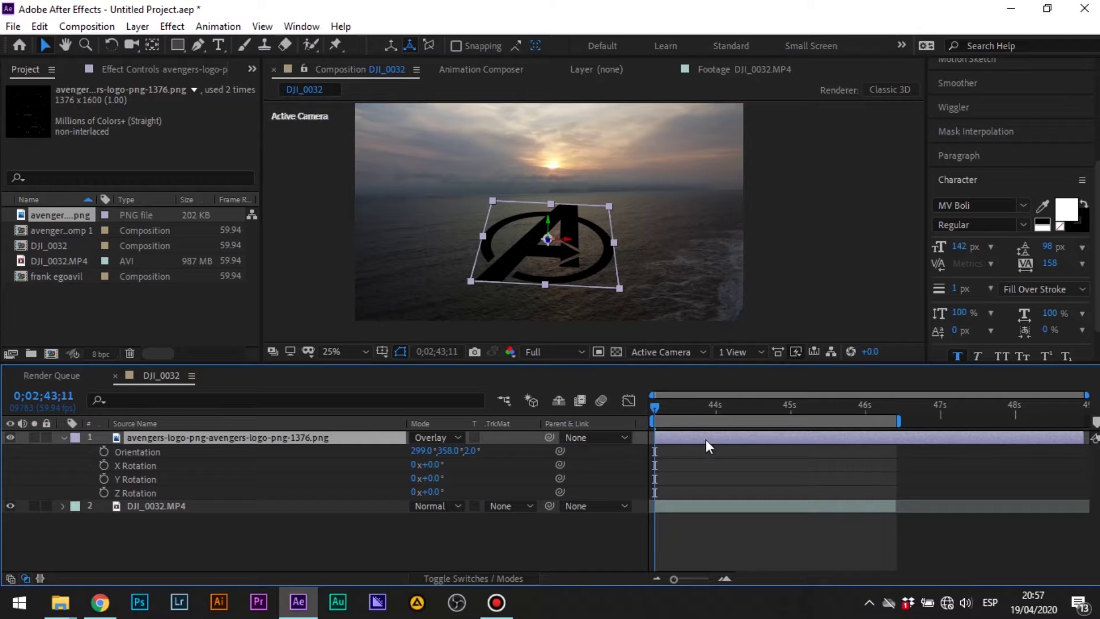
key("t")
left_click(419, 451)
type("50")
key("Return")
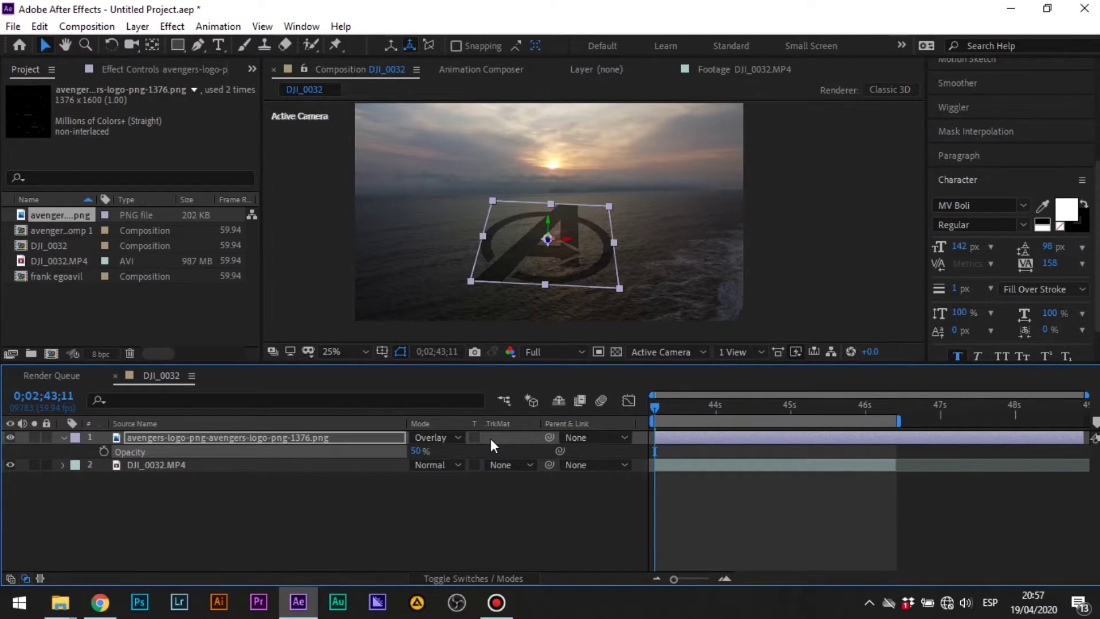
left_click(768, 512)
Lower the viewer preview resolution to Third
left_click(555, 351)
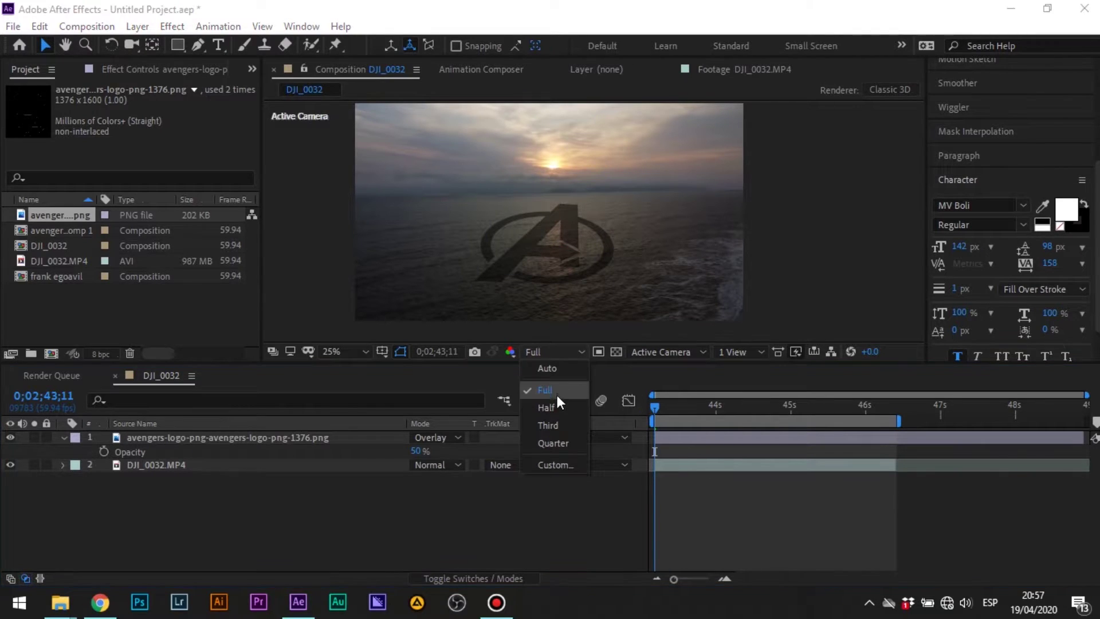
left_click(556, 414)
left_click(659, 438)
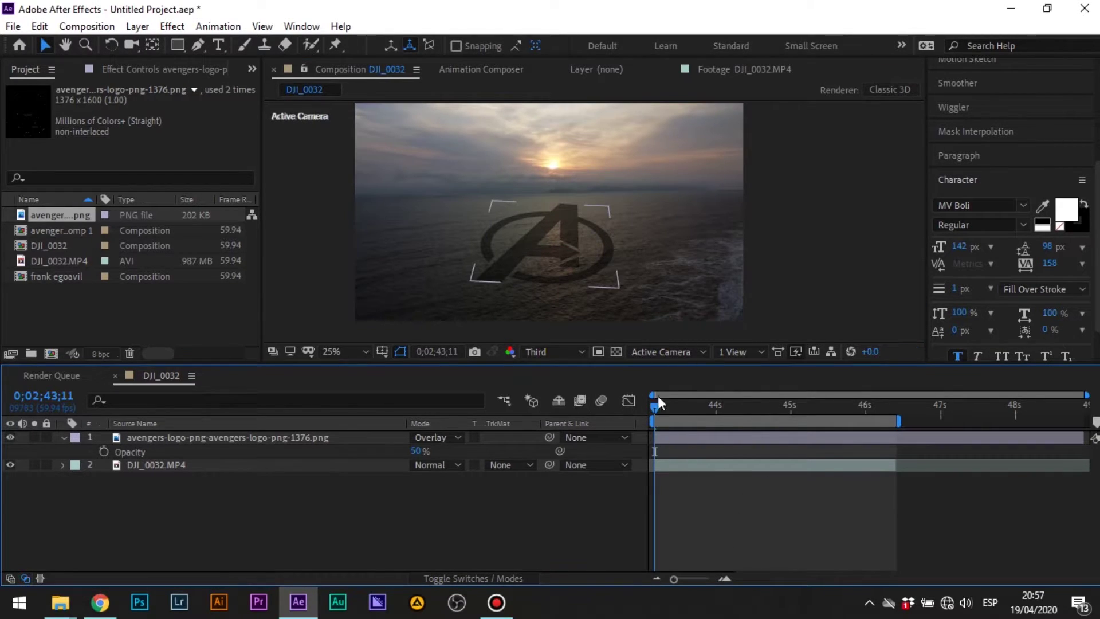
left_click(706, 441)
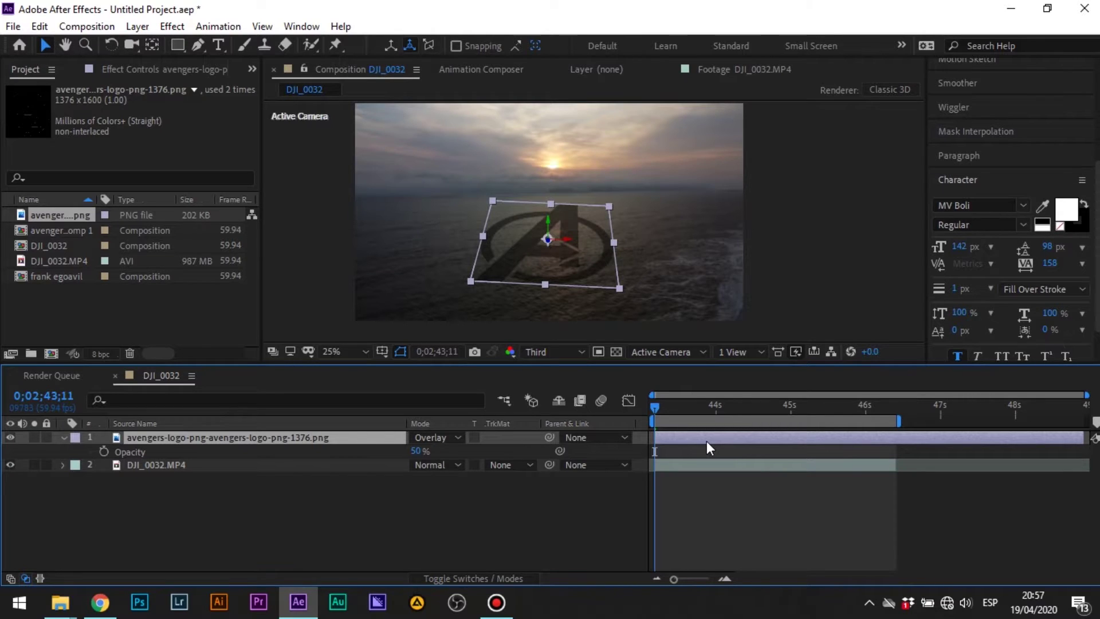
key("ctrl+space")
Apply Wave Warp to the logo with Wave Height 6, Wave Width 2, Direction 162°, and preview it
type("wav")
left_click(597, 458)
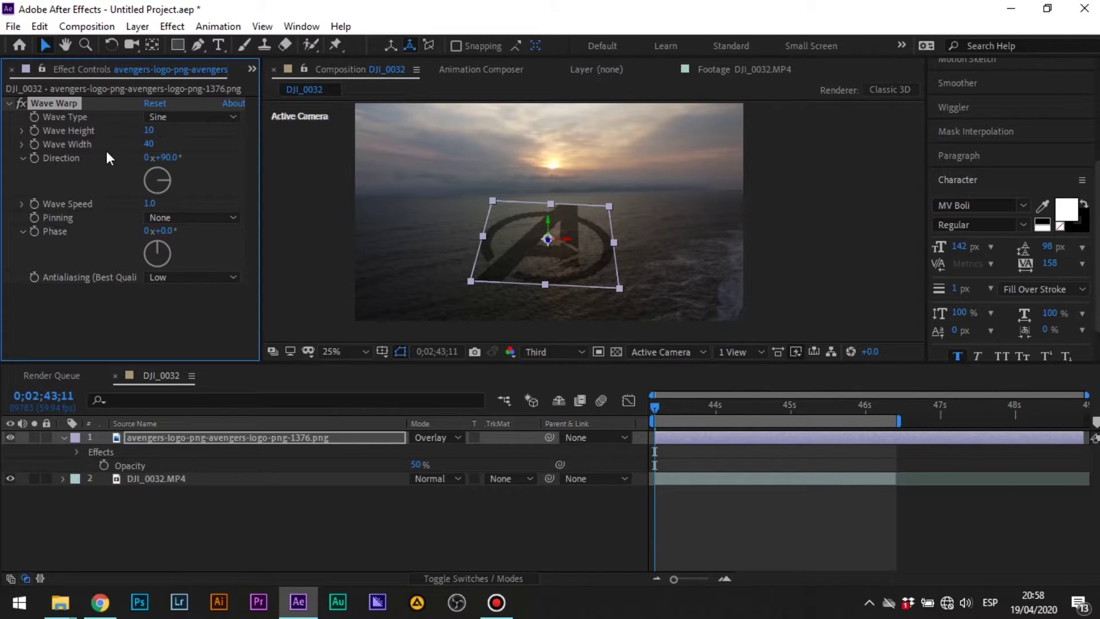
left_click(150, 132)
type("6")
left_click(154, 145)
type("5")
key("BackSpace")
type("2")
left_click(699, 514)
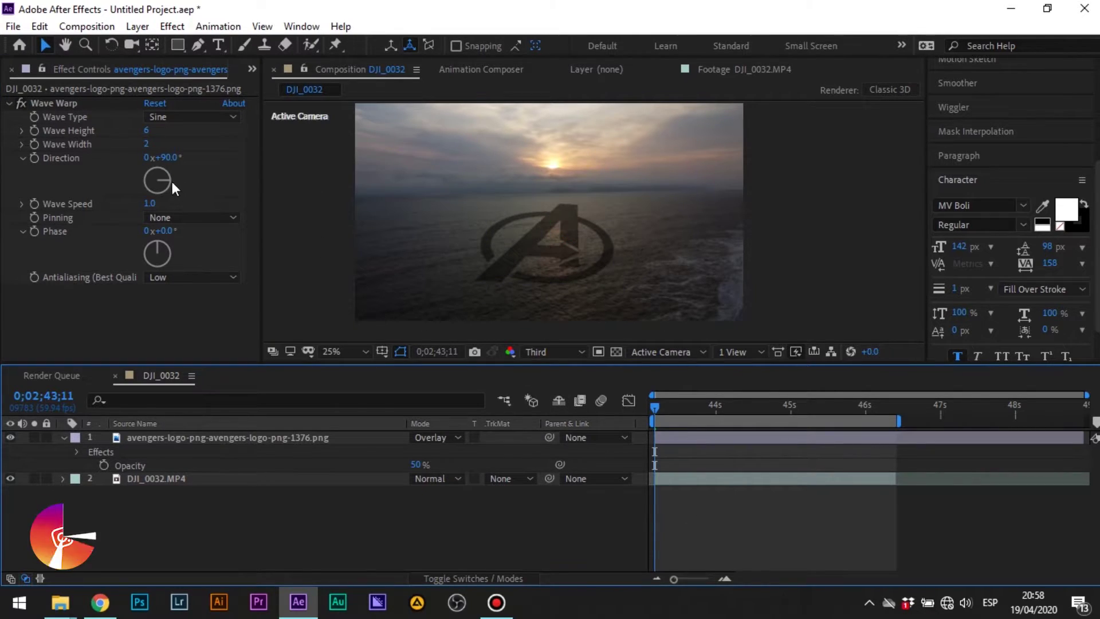
left_click_drag(167, 179, 167, 196)
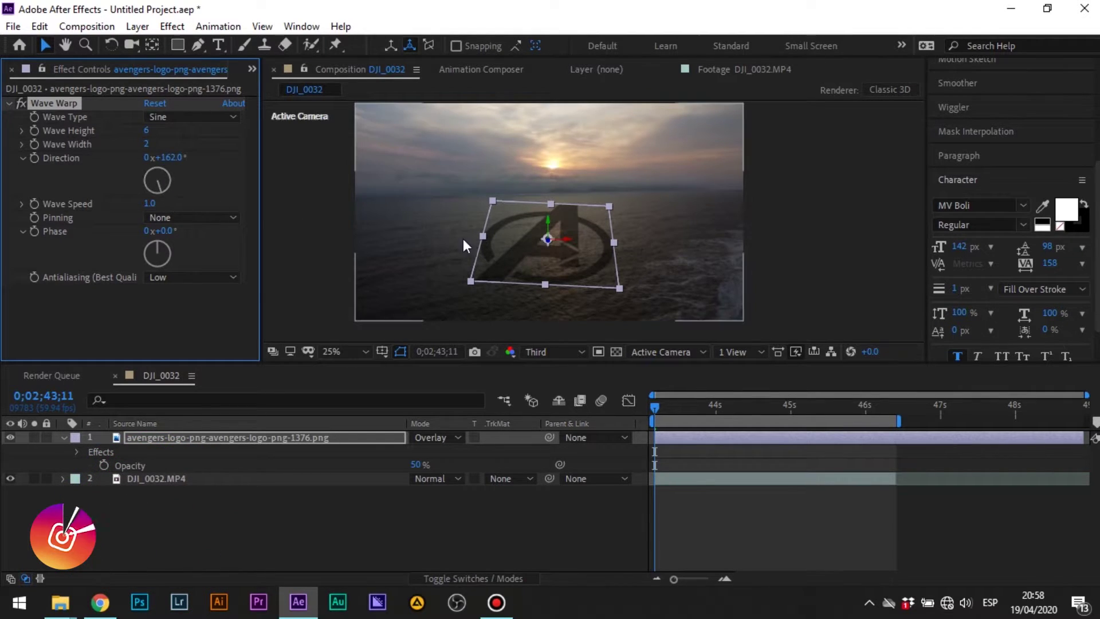
left_click(737, 514)
key("space")
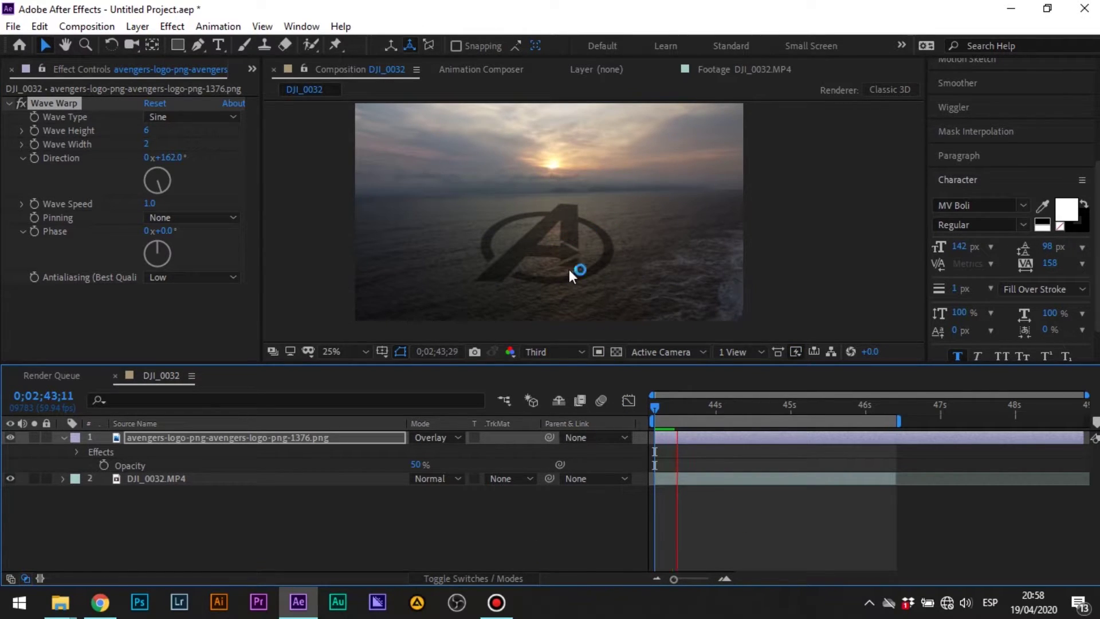
Stop the preview and delete the Wave Warp effect from the logo layer
scroll(575, 266, "up", 4)
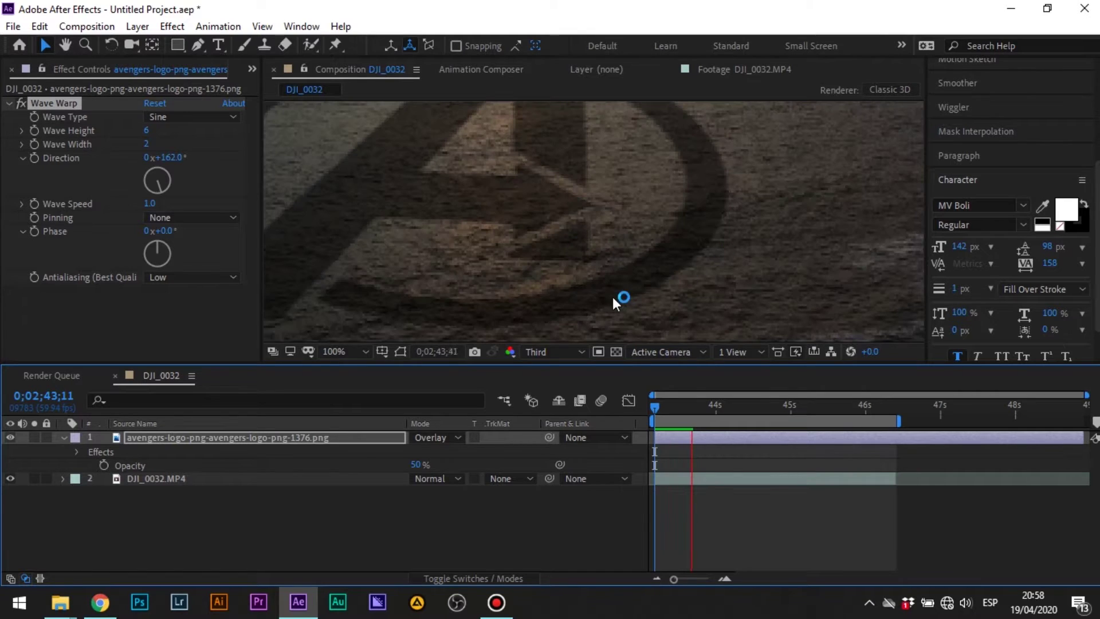
key("space")
key("comma")
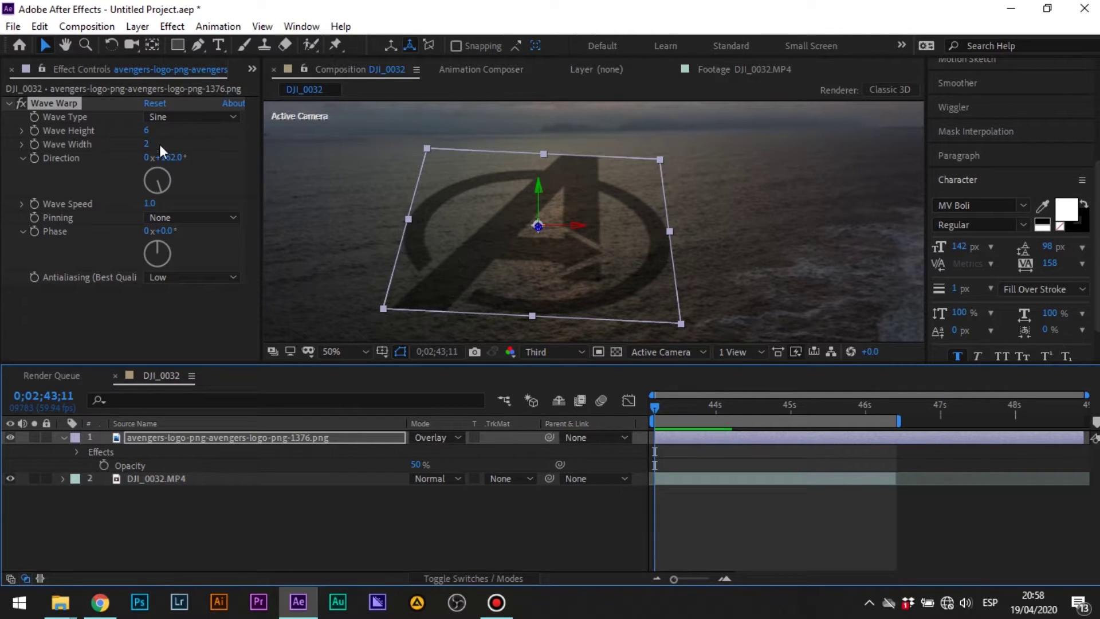
key("Delete")
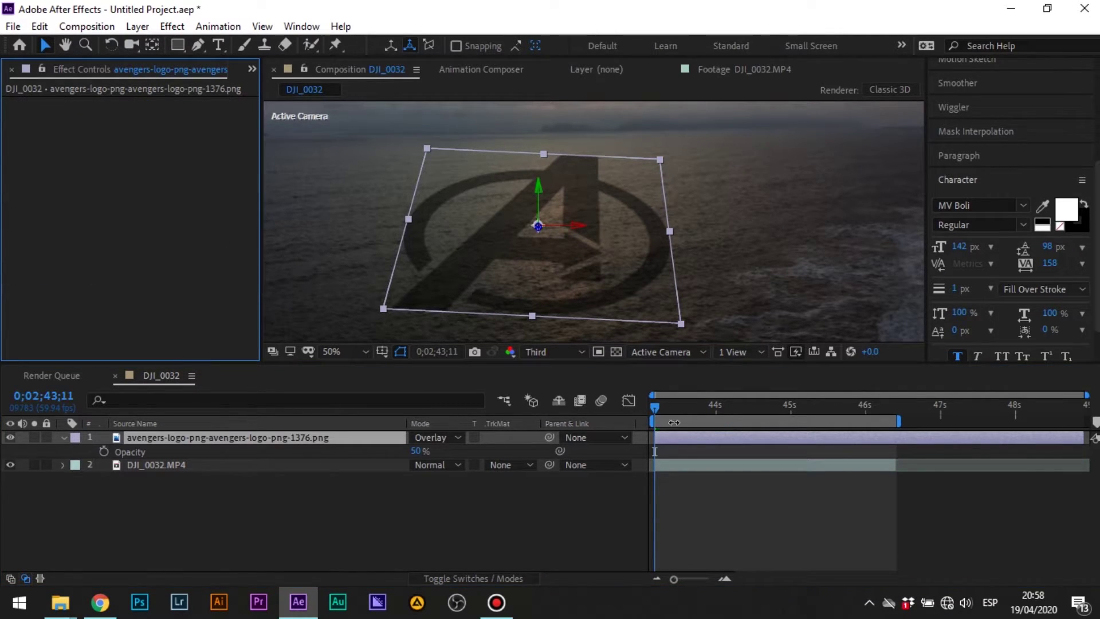
right_click(690, 444)
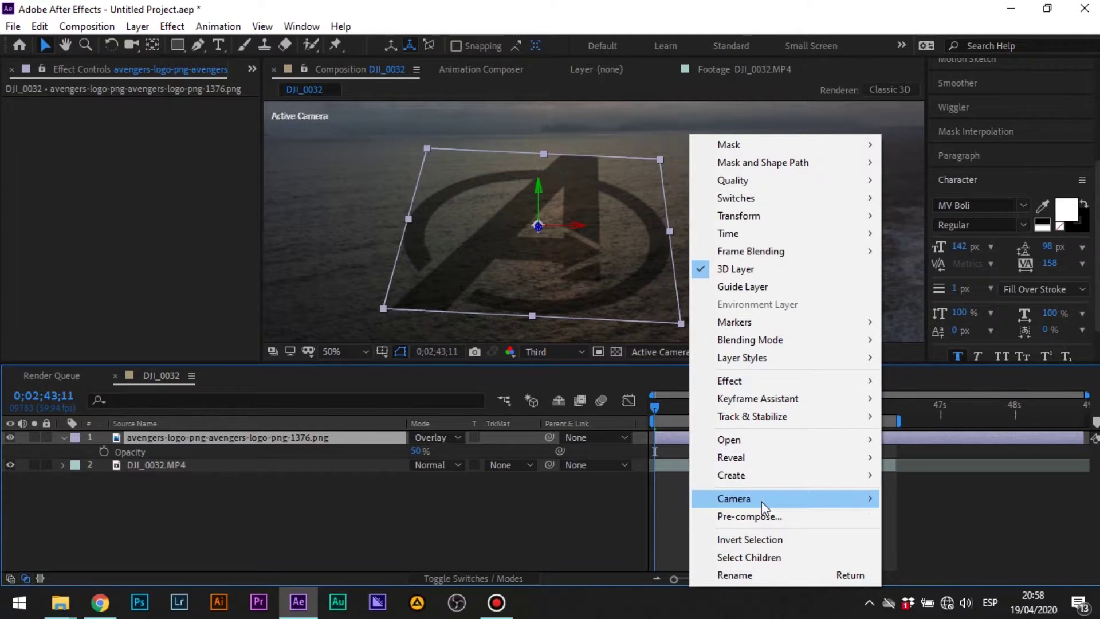
left_click(761, 516)
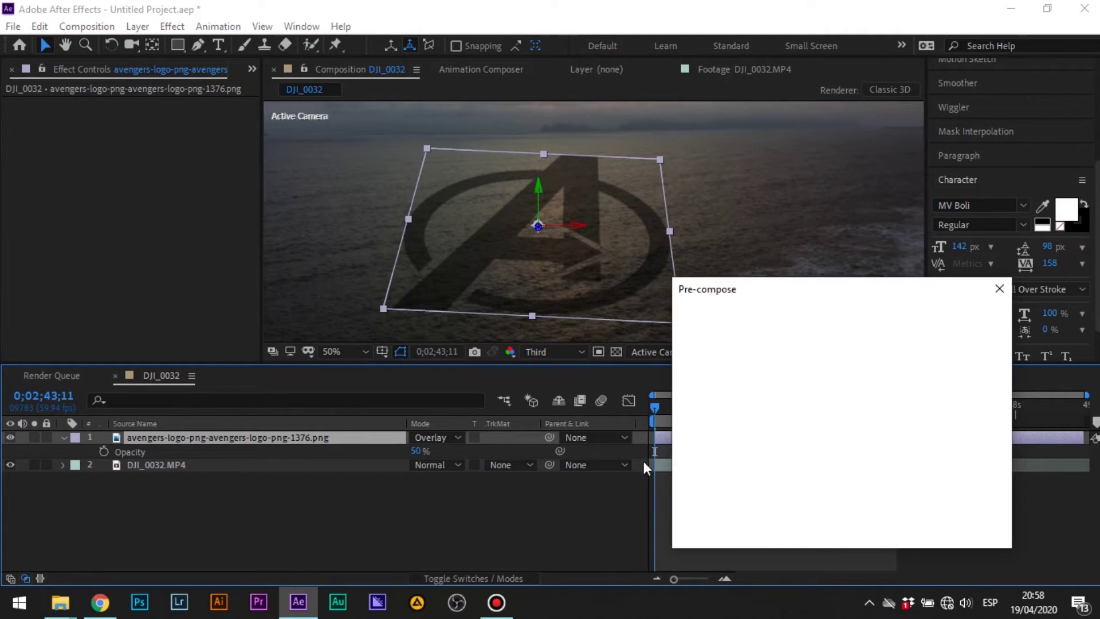
Pre-compose the logo layer into a new composition named 'imagen A', moving all attributes
left_click_drag(896, 306, 851, 283)
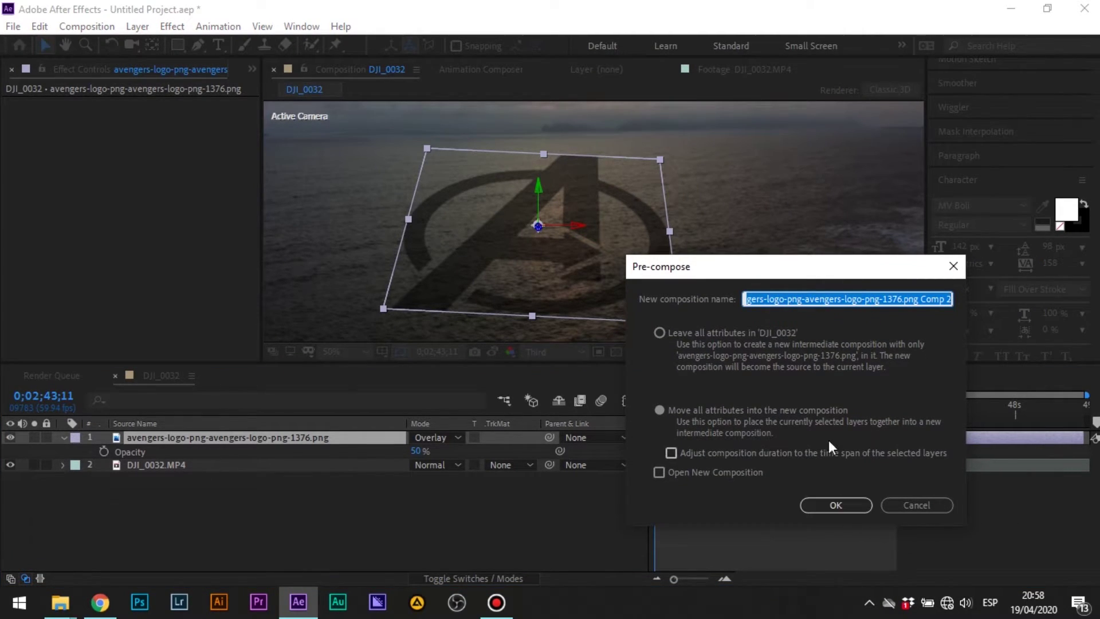
key("BackSpace")
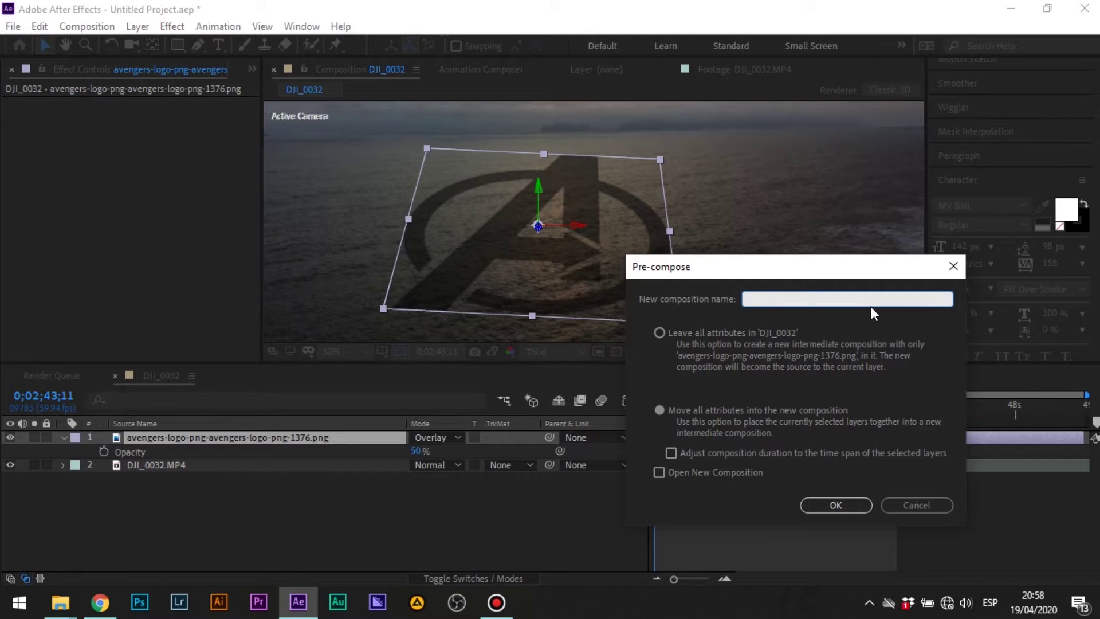
type("imagen")
type("1")
left_click(838, 502)
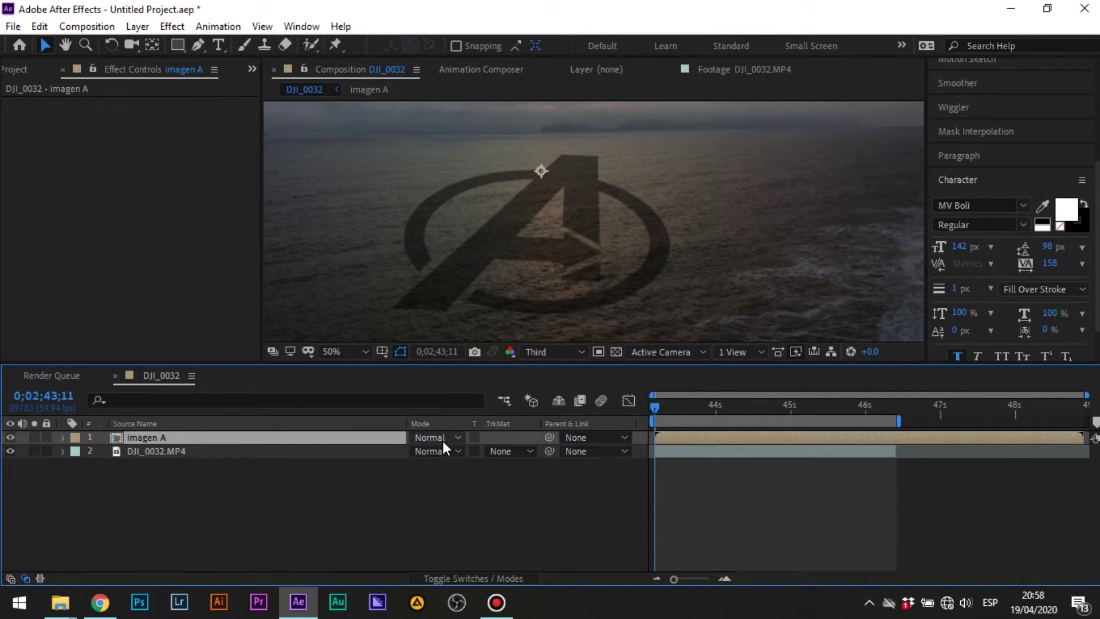
Set imagen A to Overlay mode and apply Wave Warp to it
left_click(442, 439)
left_click(495, 348)
key("ctrl+space")
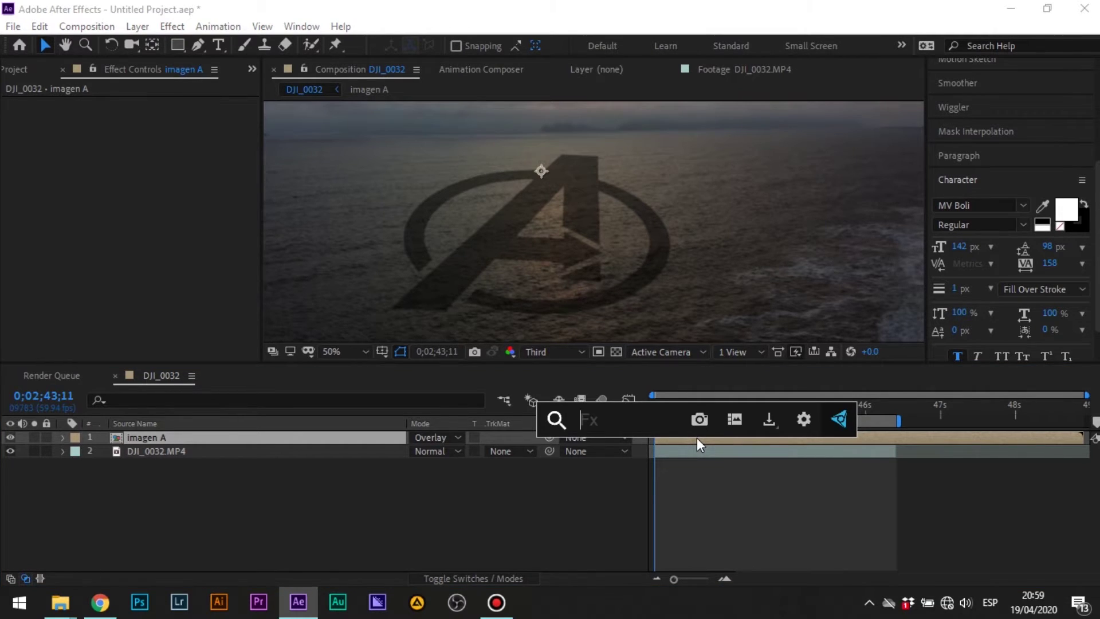
type("wave")
left_click(650, 458)
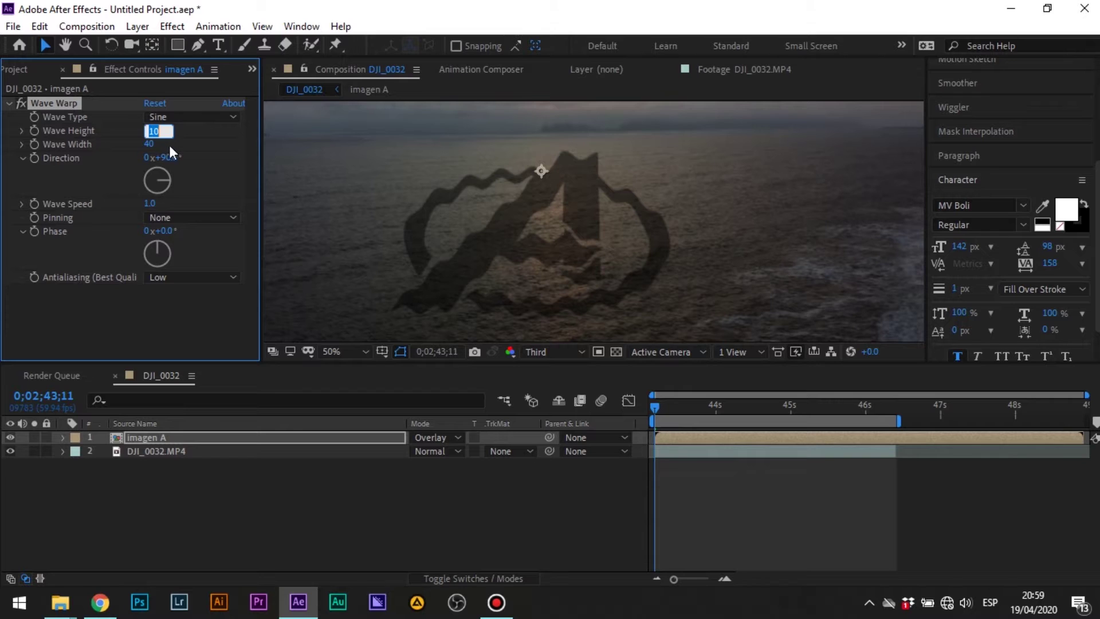
Give the Wave Warp height 6, width 3 and direction 155°, then preview it
key("Tab")
type("3")
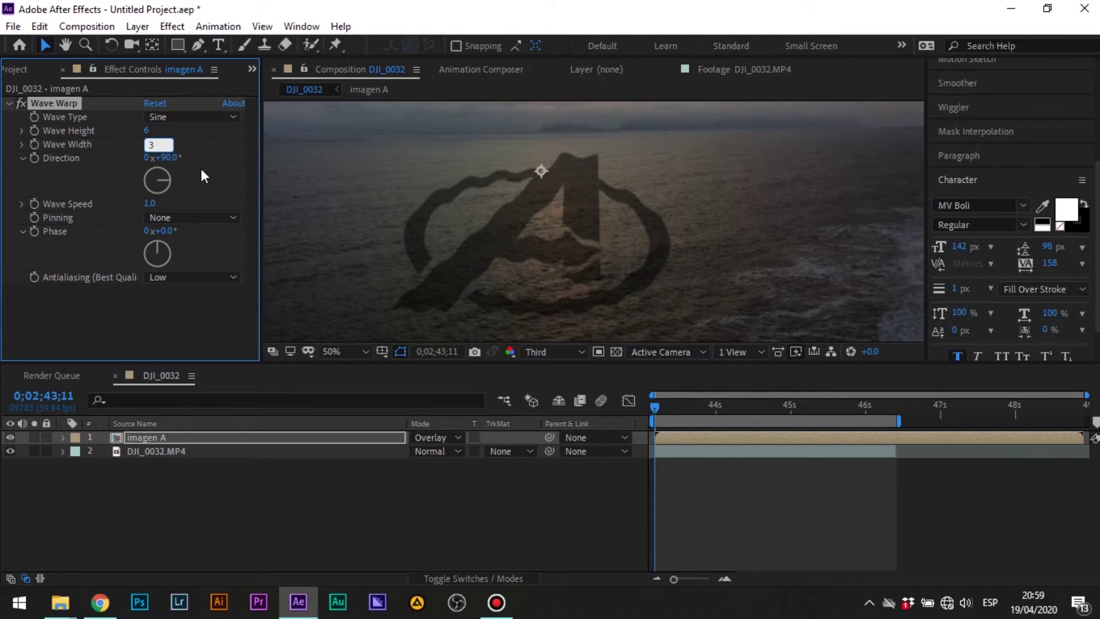
left_click_drag(166, 183, 170, 198)
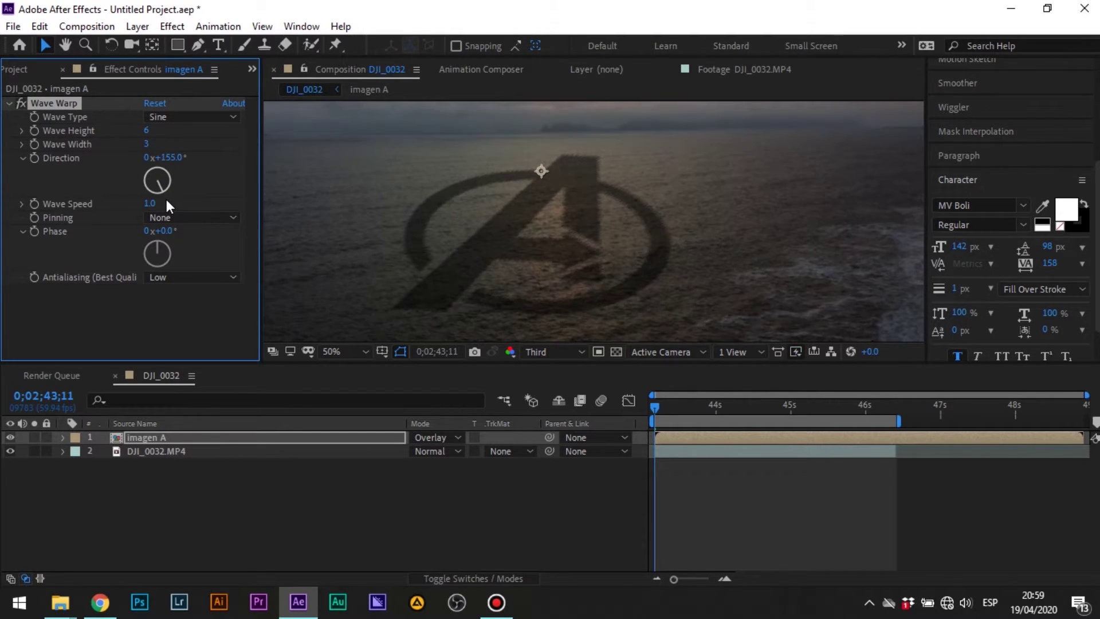
left_click(655, 414)
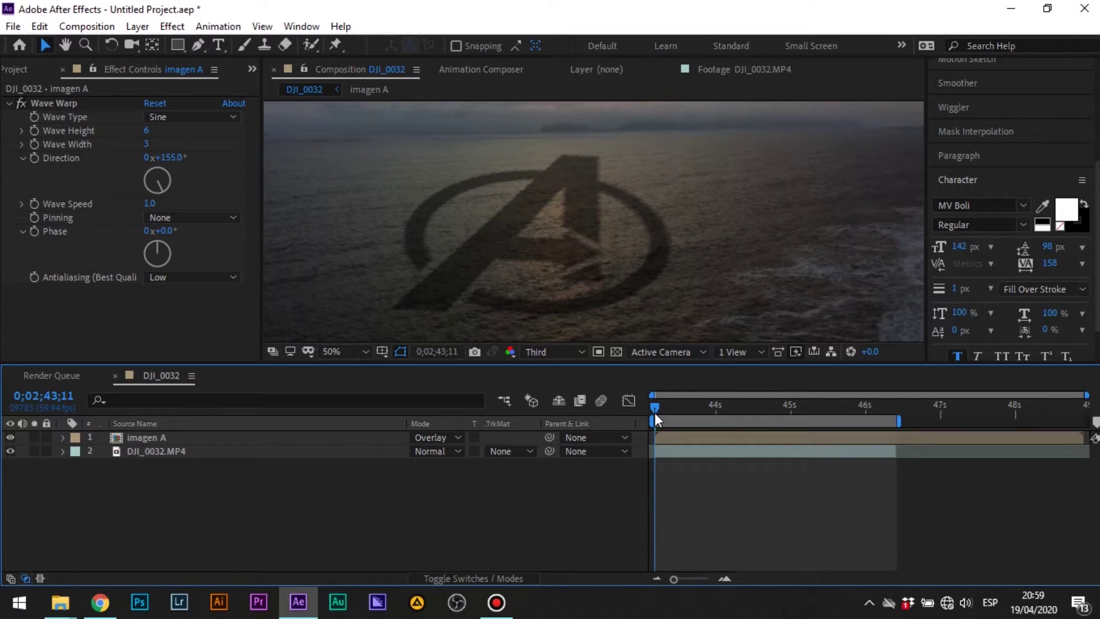
key("space")
key("space")
left_click(682, 440)
Add Gaussian Blur (Legacy) to imagen A with Blurriness 15 and preview the softened logo
key("ctrl+space")
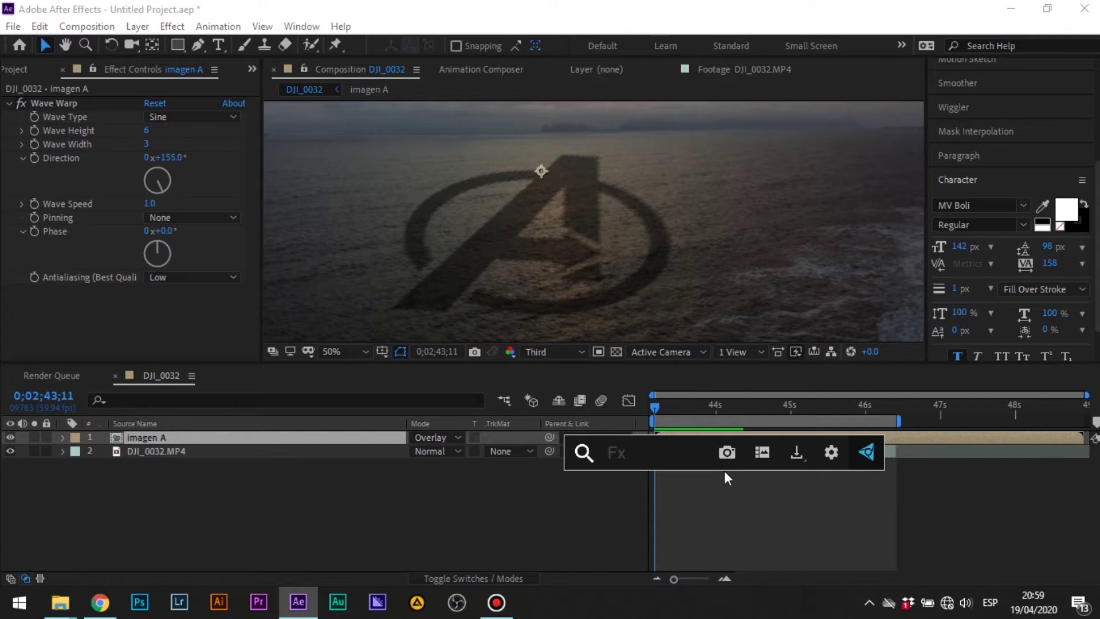
type("gau")
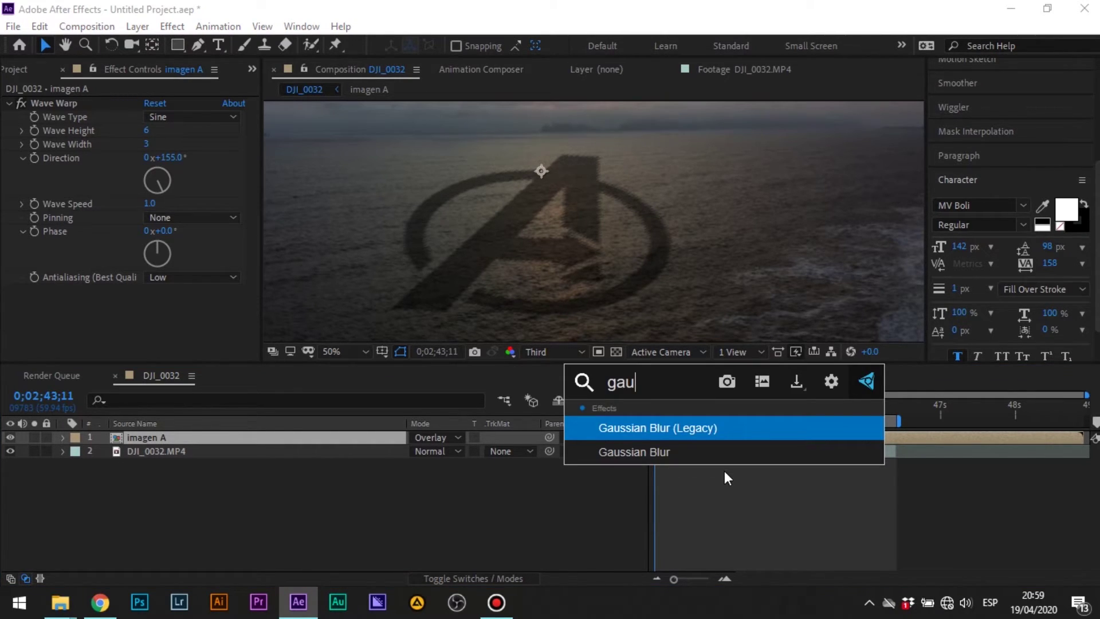
left_click(685, 428)
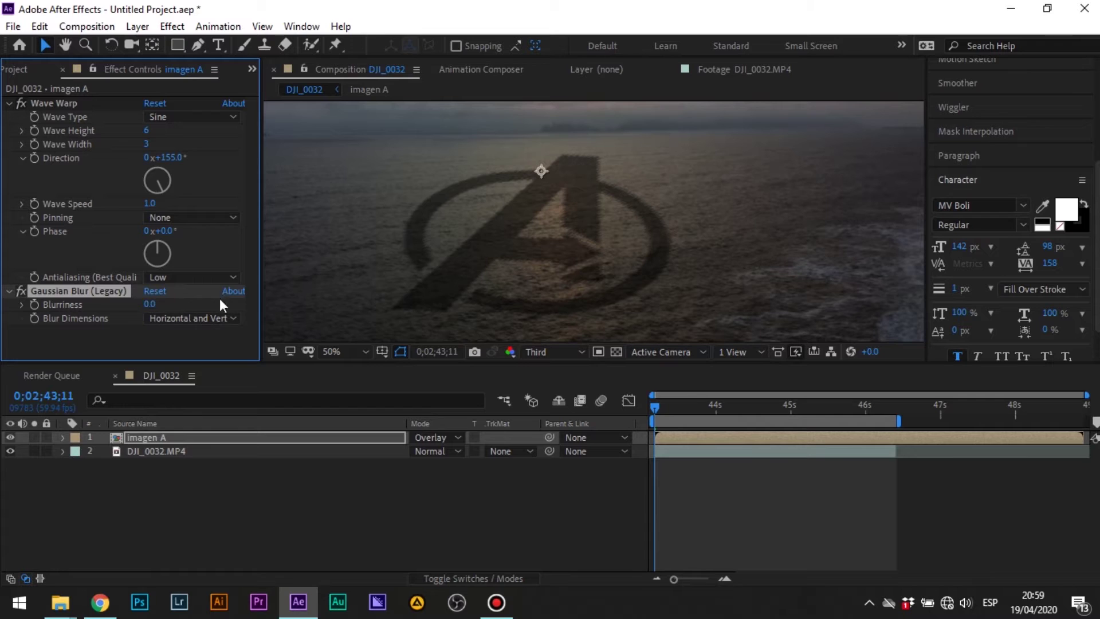
left_click_drag(150, 305, 231, 298)
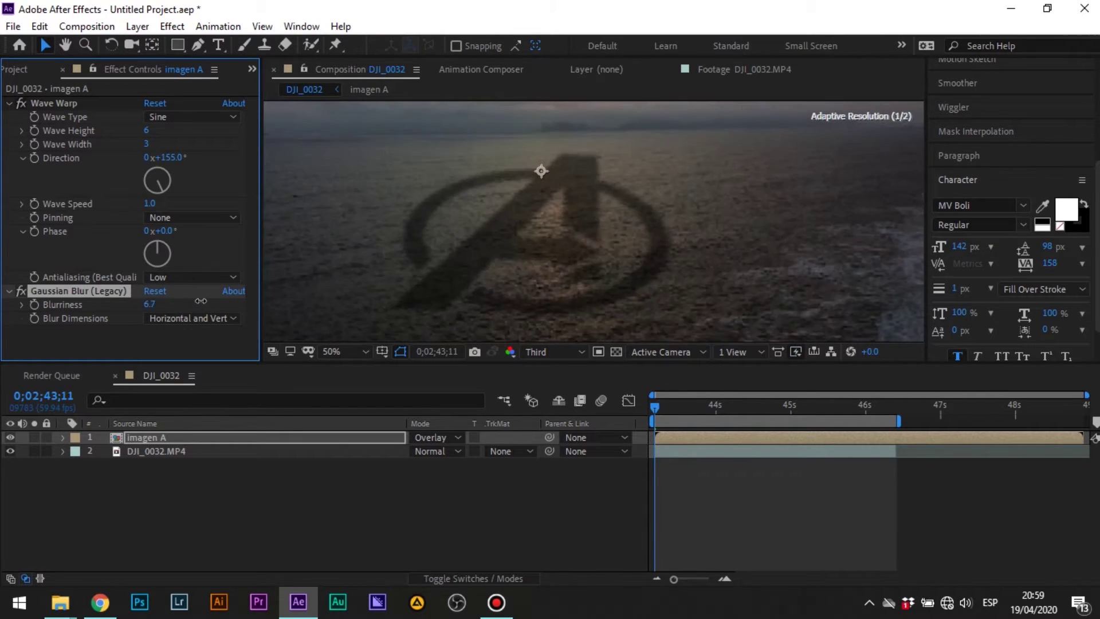
left_click_drag(230, 299, 256, 296)
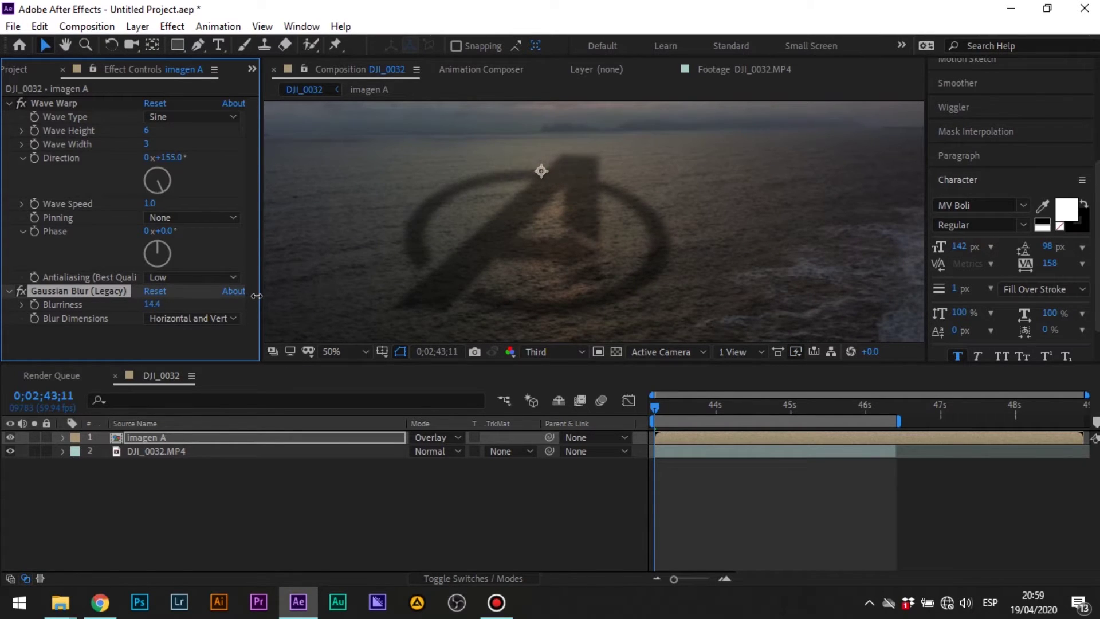
left_click(152, 304)
type("15")
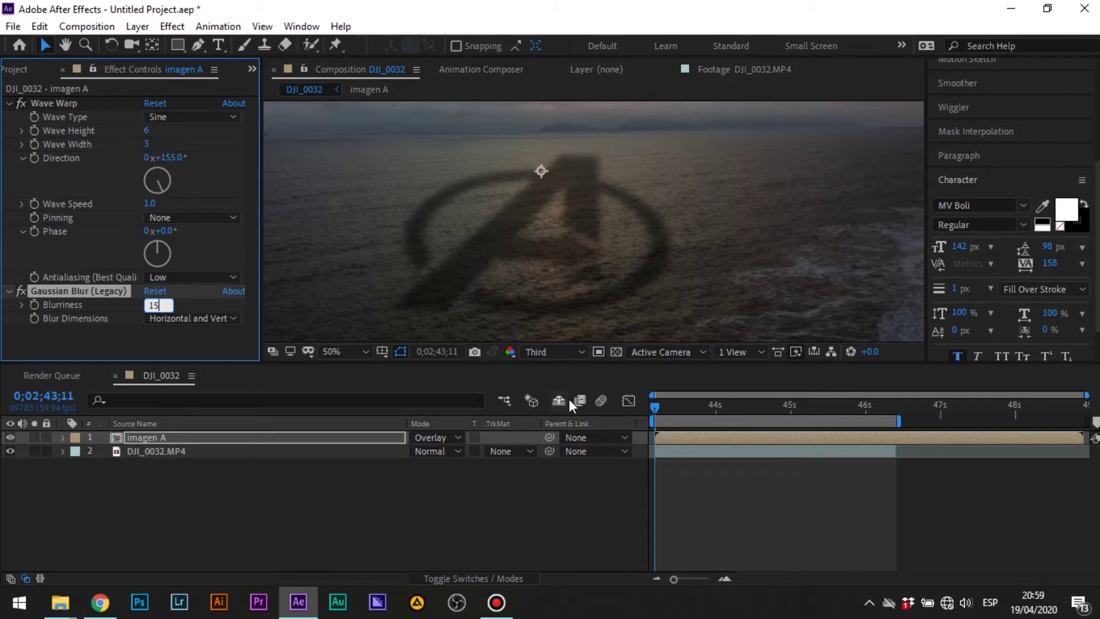
left_click(756, 490)
key("space")
left_click_drag(720, 410, 665, 410)
left_click(685, 438)
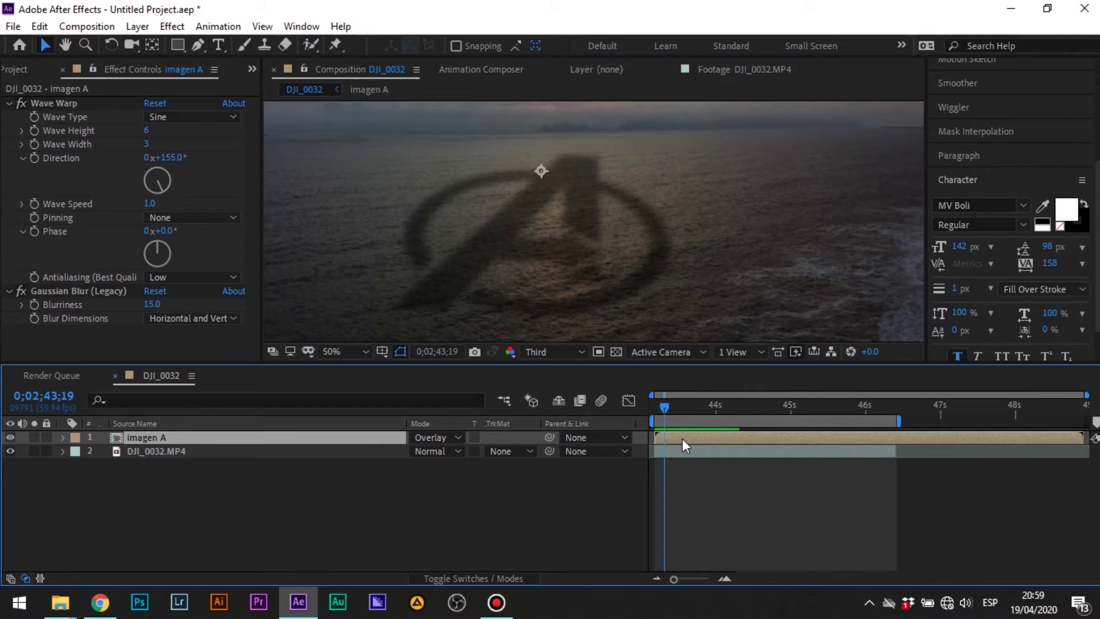
Apply a Drop Shadow effect to imagen A
left_click_drag(666, 409, 650, 416)
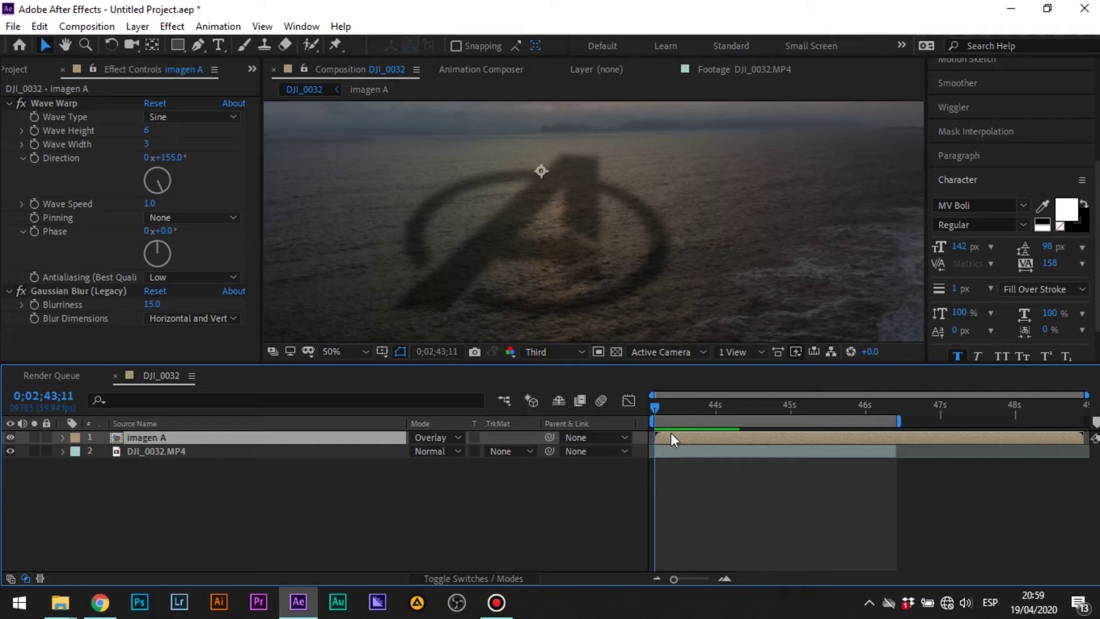
key("ctrl+space")
type("drop")
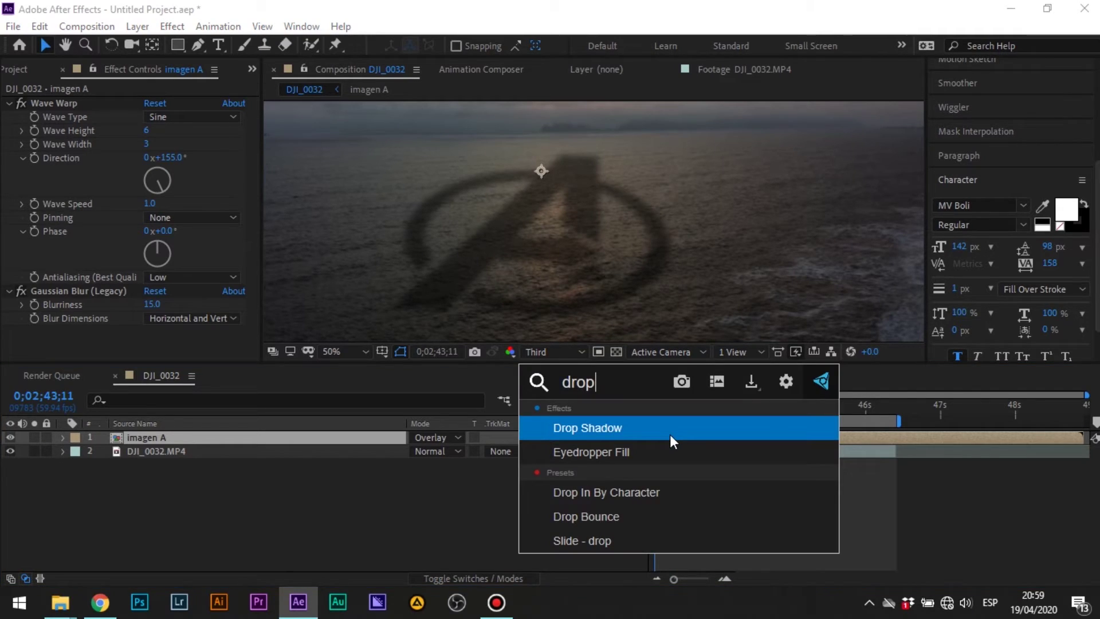
key("Return")
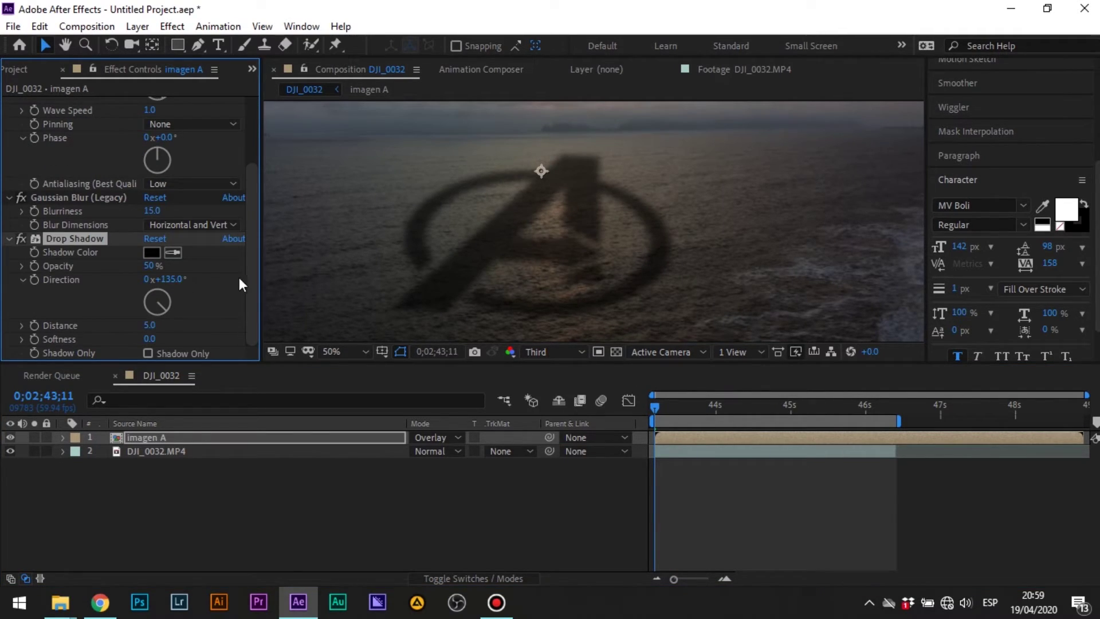
Set the shadow to distance 30, softness 50, opacity 65% and direction 125°, then preview
left_click_drag(151, 327, 166, 322)
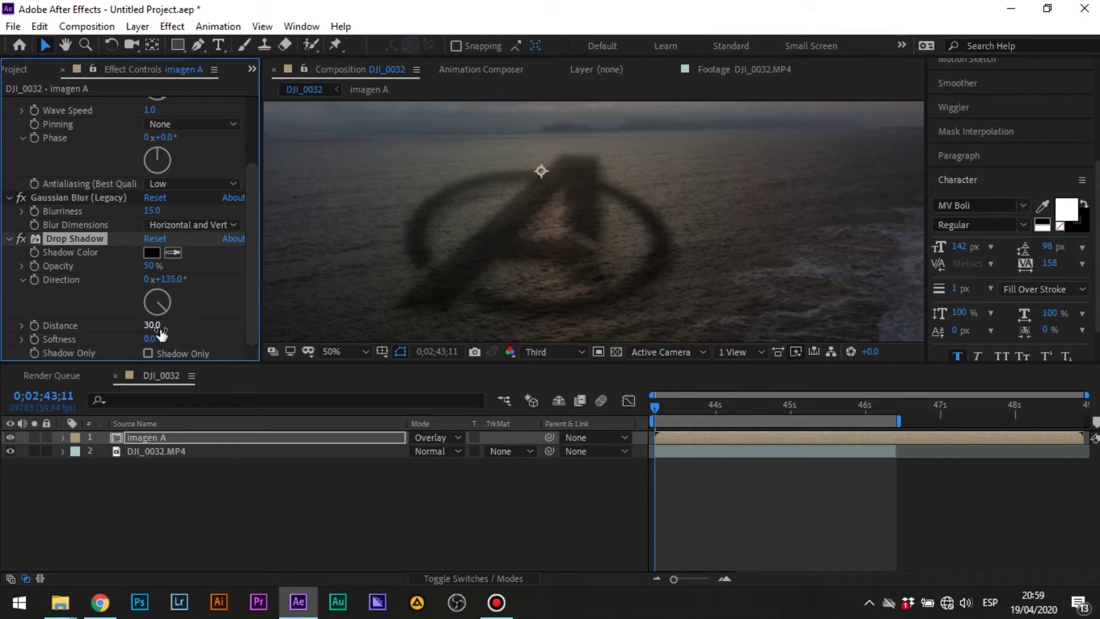
left_click_drag(150, 339, 186, 332)
left_click_drag(151, 267, 178, 269)
left_click_drag(170, 294, 184, 335)
left_click(655, 411)
key("space")
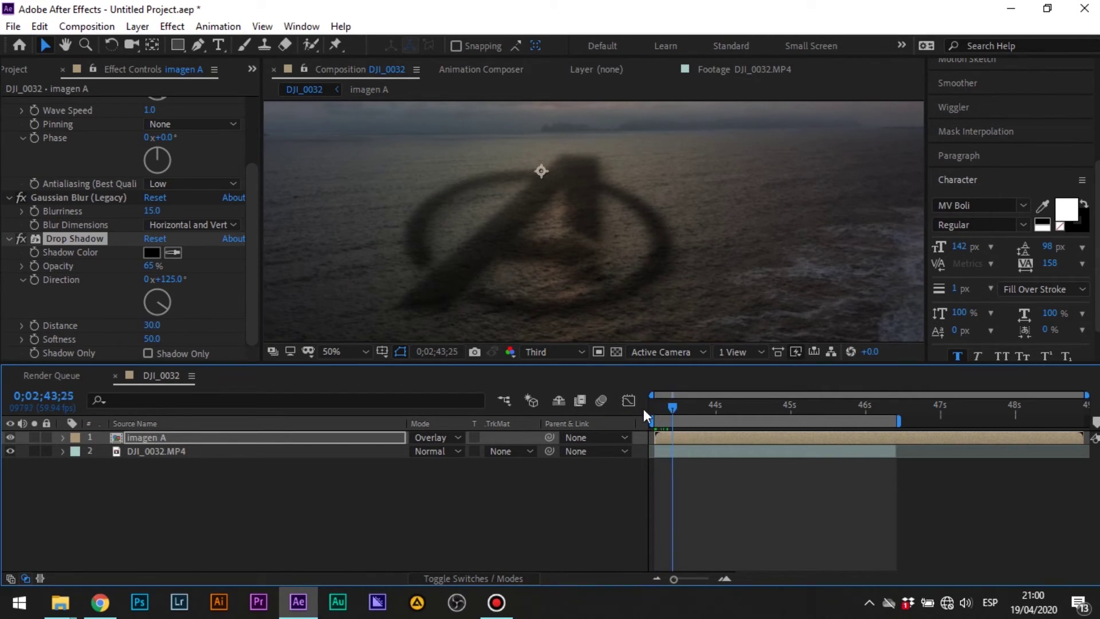
key("space")
left_click(697, 437)
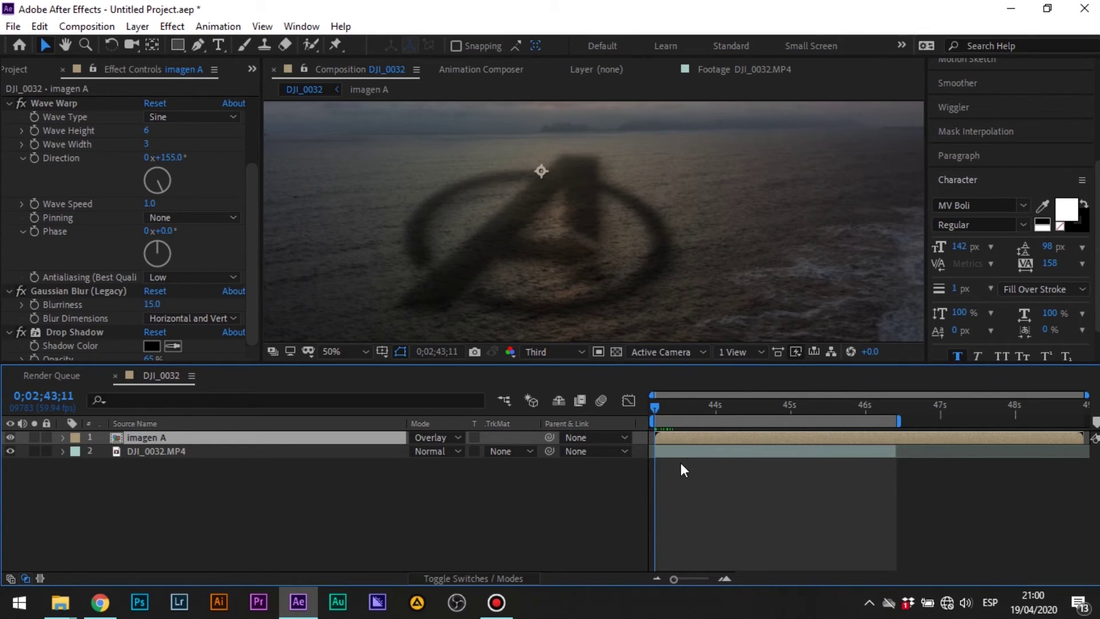
Duplicate the imagen A layer and drop the top copy's opacity to 28%
key("ctrl+d")
key("t")
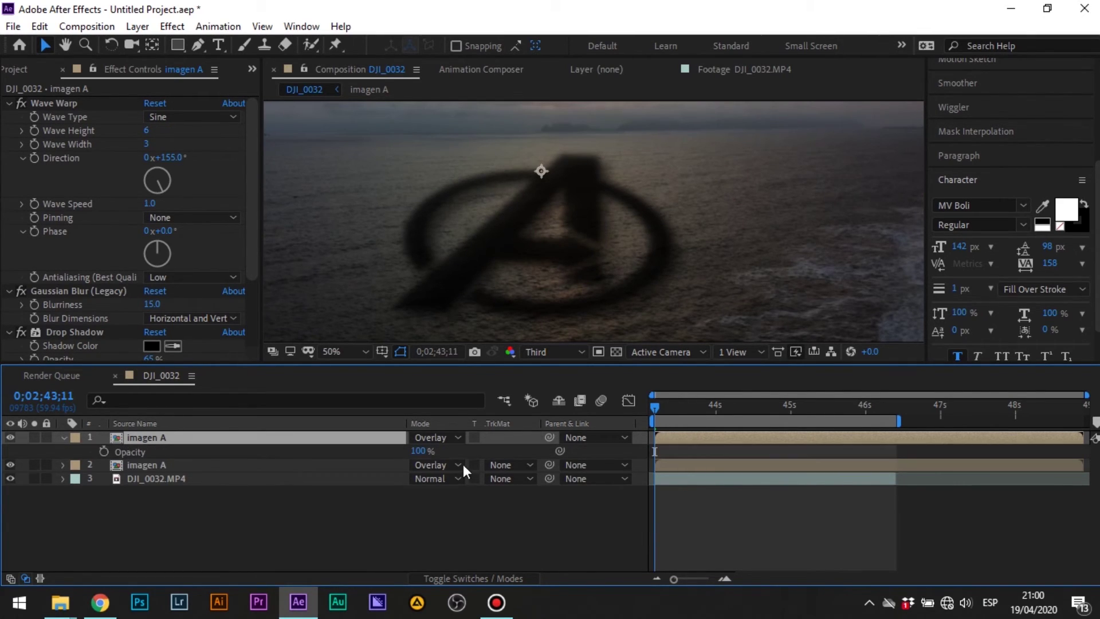
left_click_drag(421, 452, 363, 452)
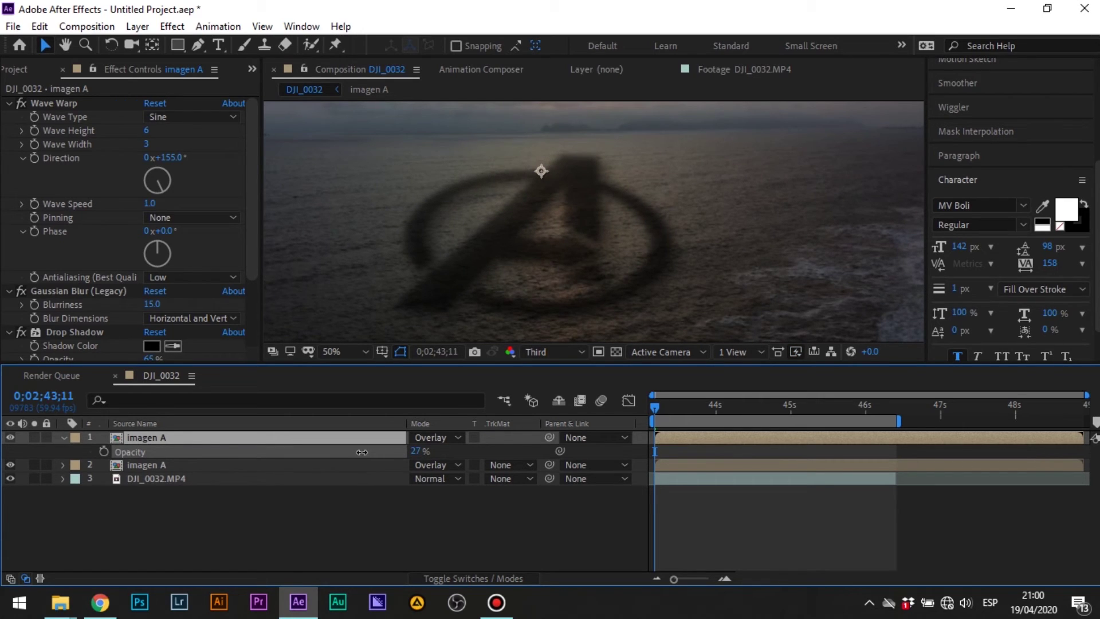
left_click(712, 548)
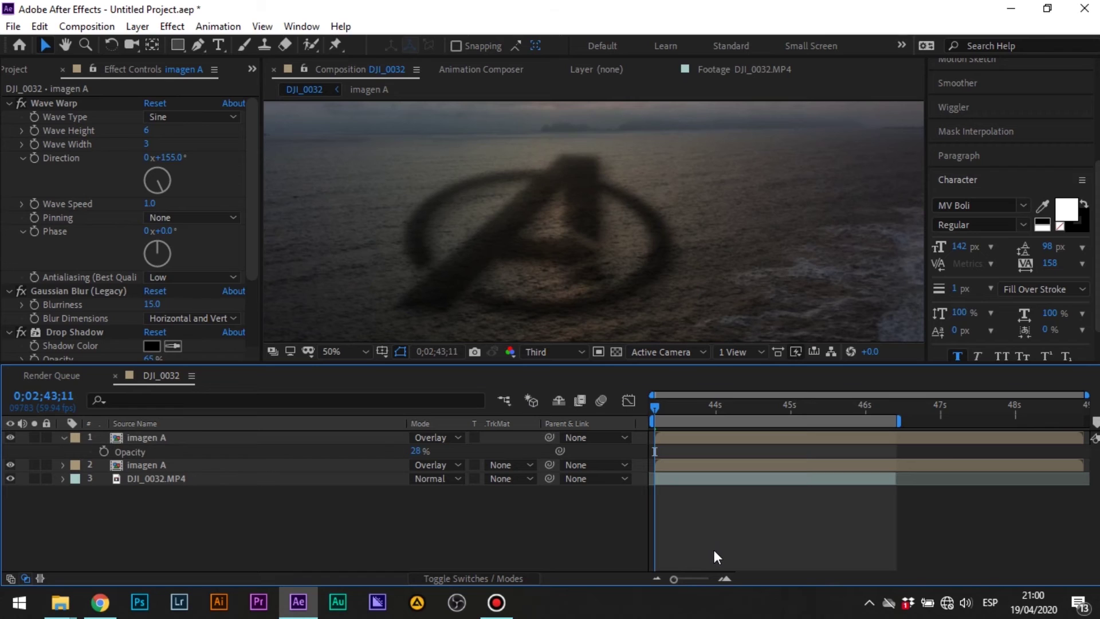
Fit the whole sunset frame in the viewer and play back the finished composite
left_click(349, 352)
left_click(362, 80)
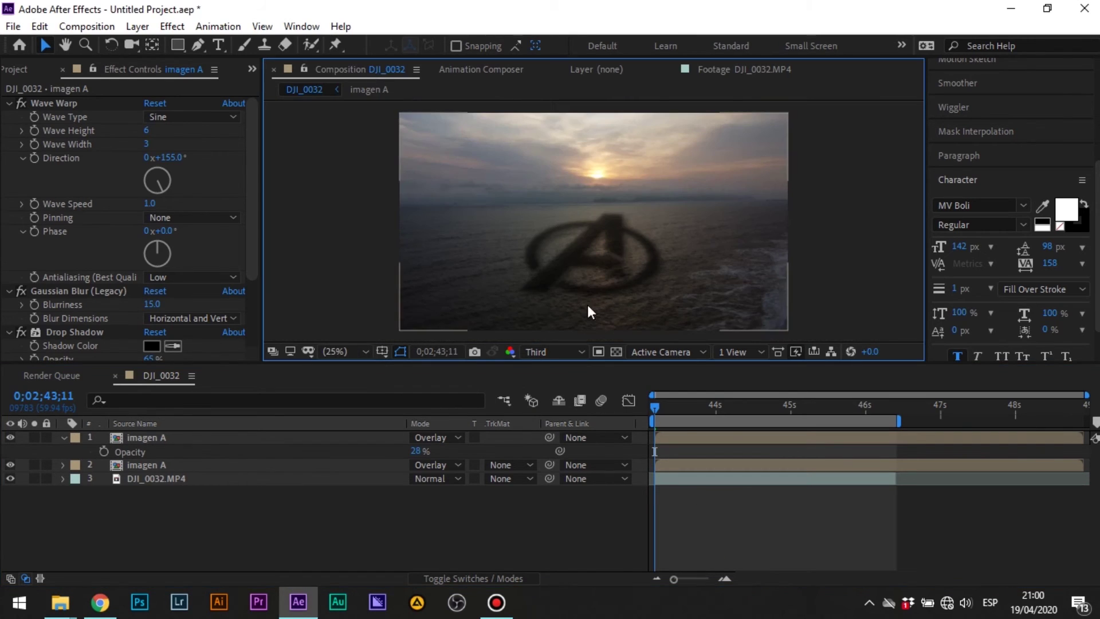
left_click(699, 517)
key("space")
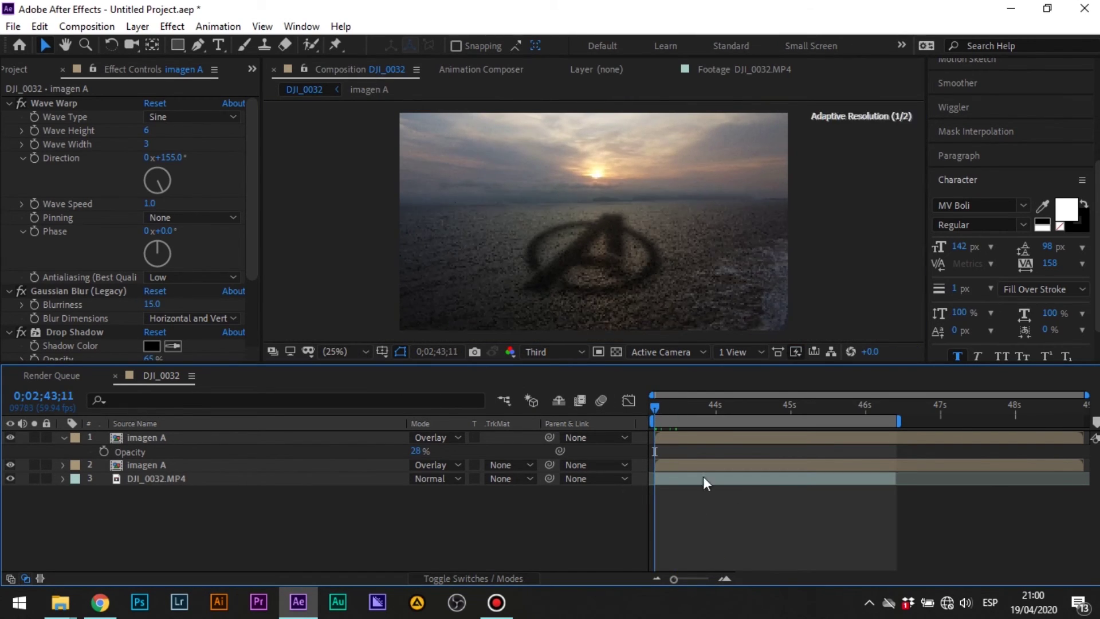